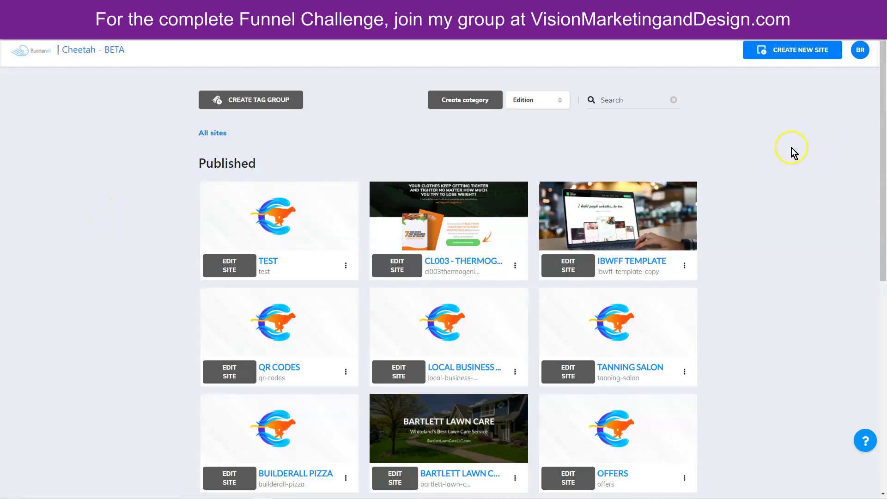
# - Create a new site from the blank template with "Upsell Funnel" as both title and description
pyautogui.click(794, 51)
pyautogui.click(326, 217)
pyautogui.write('Upsell Funnel')
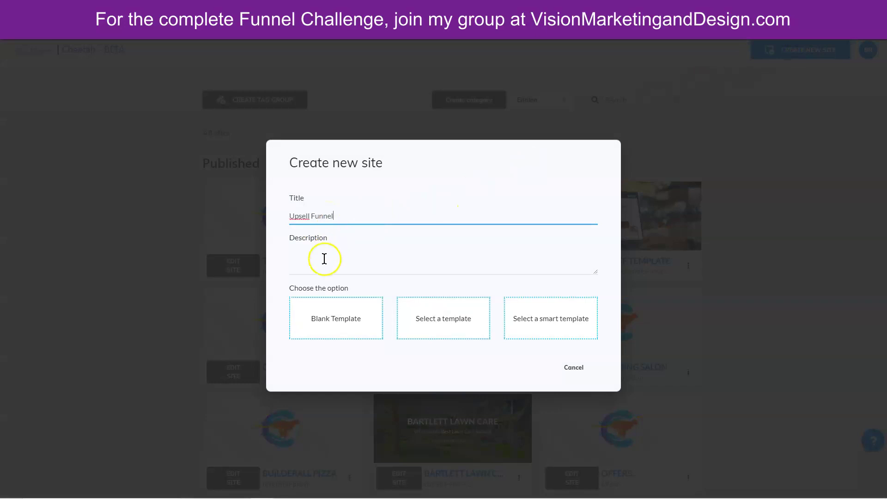
pyautogui.tripleClick(300, 214)
pyautogui.hotkey('ctrl', 'c')
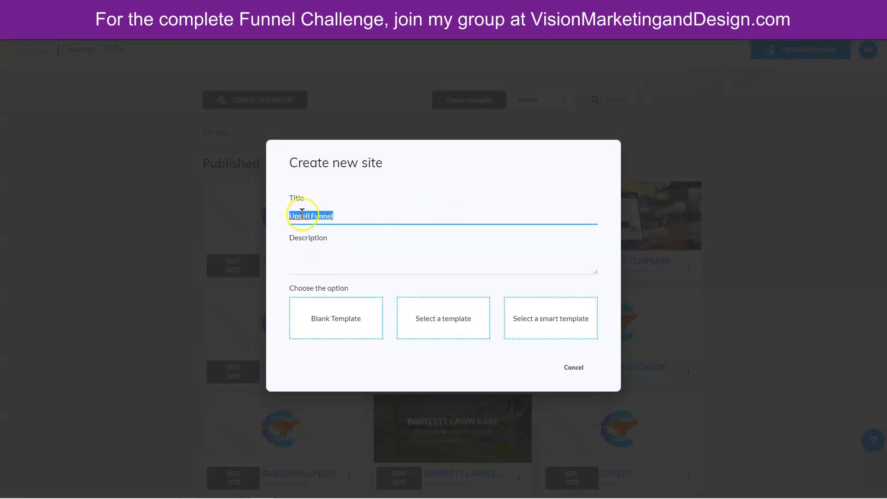
pyautogui.click(298, 253)
pyautogui.hotkey('ctrl', 'v')
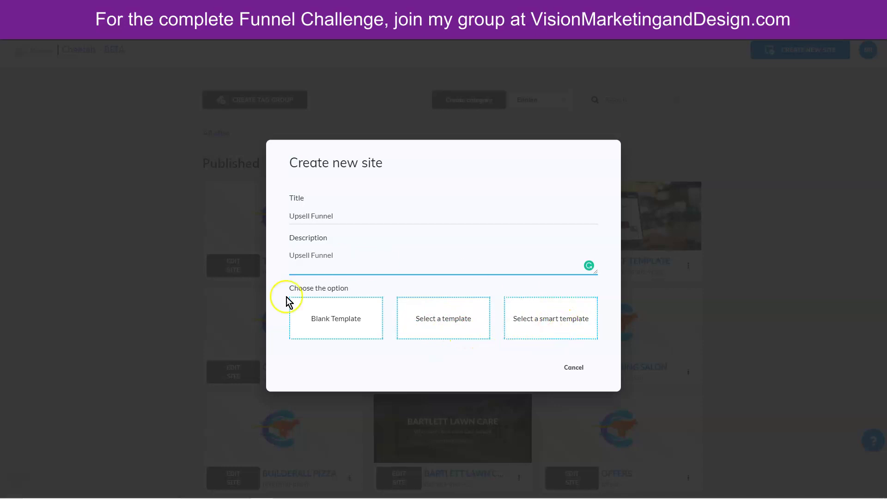
pyautogui.click(336, 319)
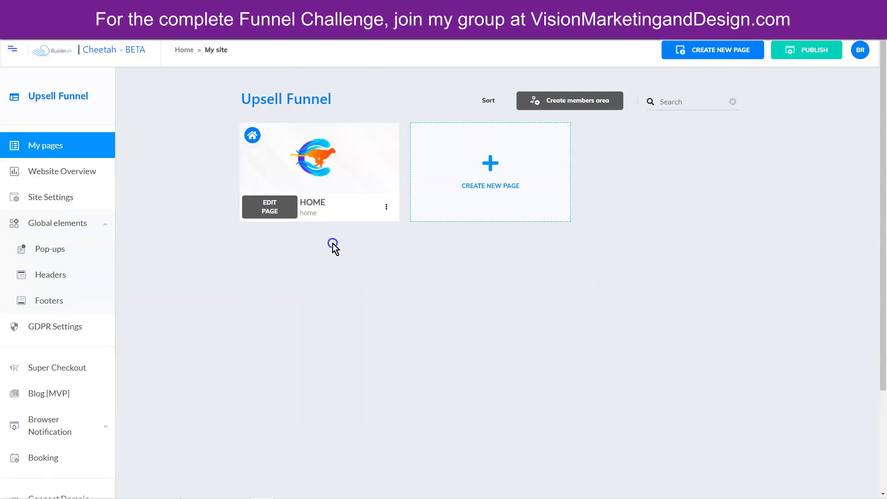
# - Look over the account menu, the page sorting mode and the Website Overview of the new site
pyautogui.click(701, 51)
pyautogui.click(860, 51)
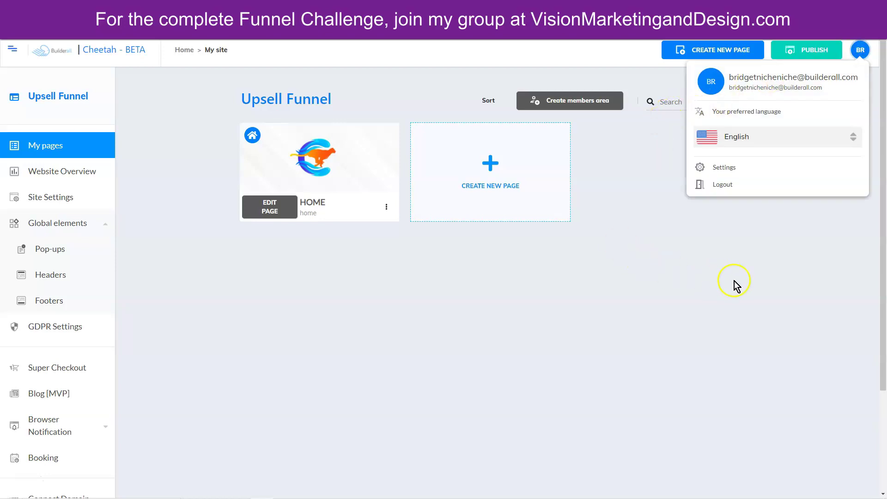
pyautogui.click(752, 257)
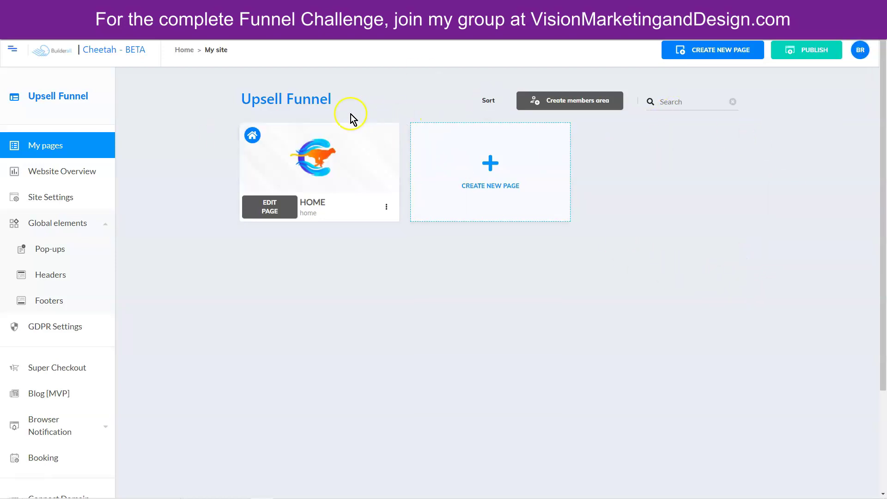
pyautogui.click(489, 101)
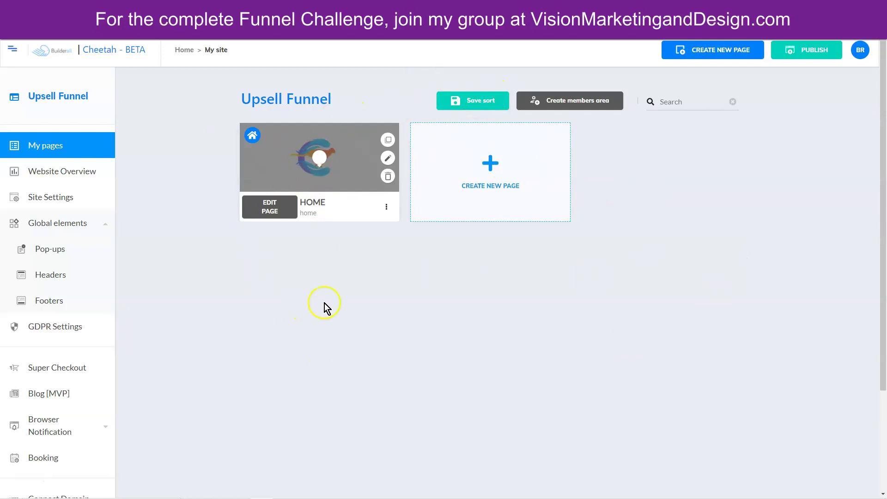
pyautogui.click(467, 101)
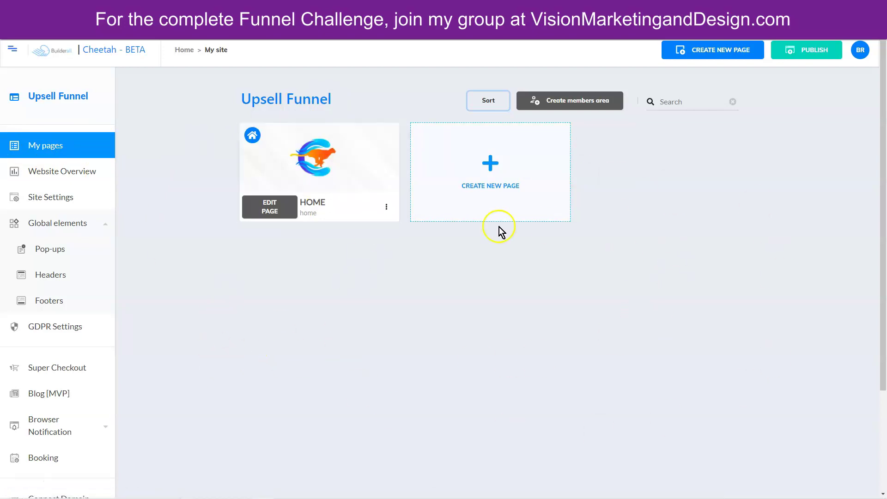
pyautogui.click(19, 173)
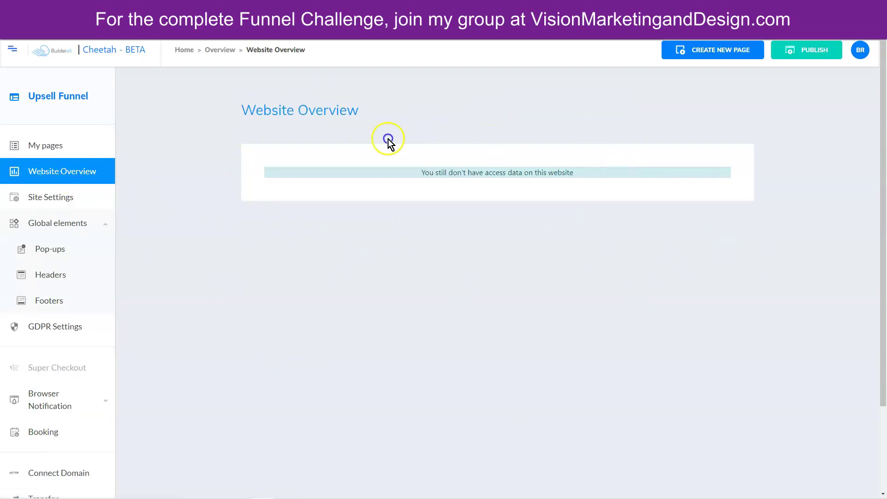
pyautogui.click(361, 129)
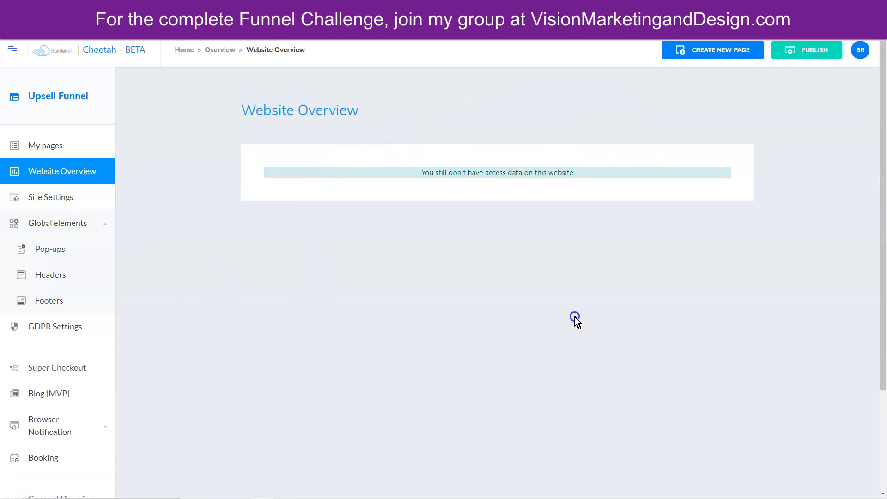
pyautogui.click(521, 201)
# - Open the site settings and review the title separator, address URL and language options
pyautogui.click(65, 193)
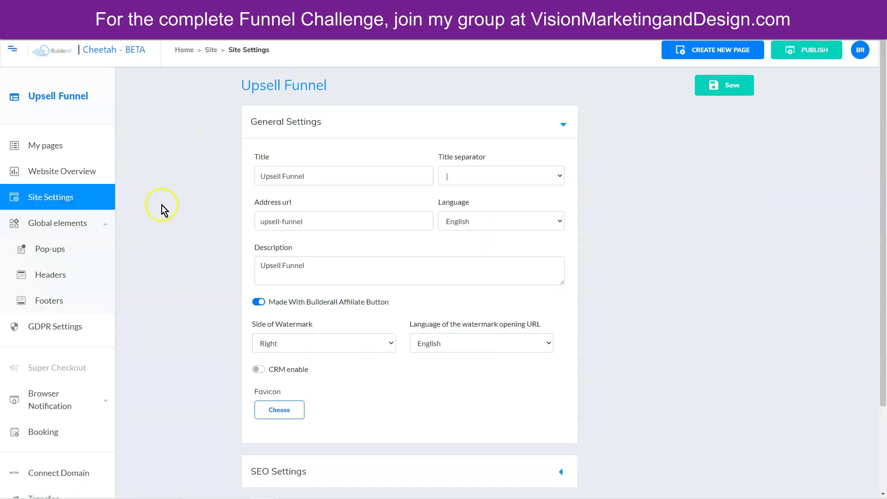
pyautogui.click(387, 152)
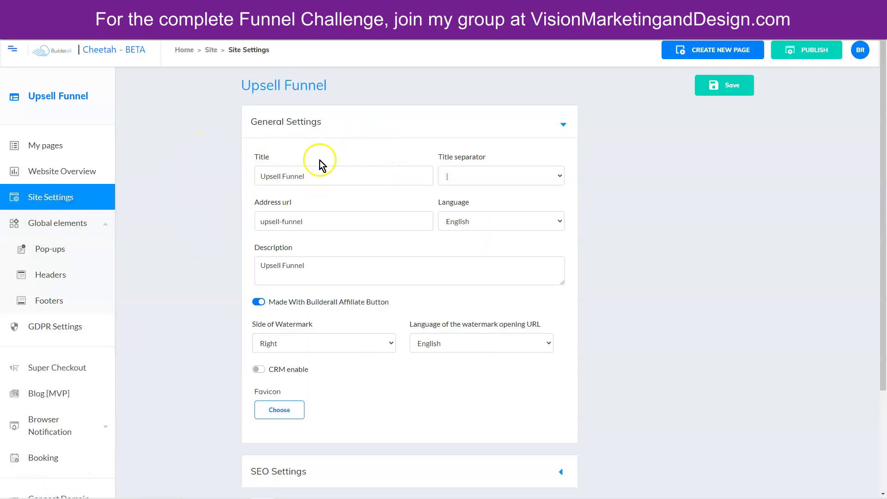
pyautogui.click(471, 178)
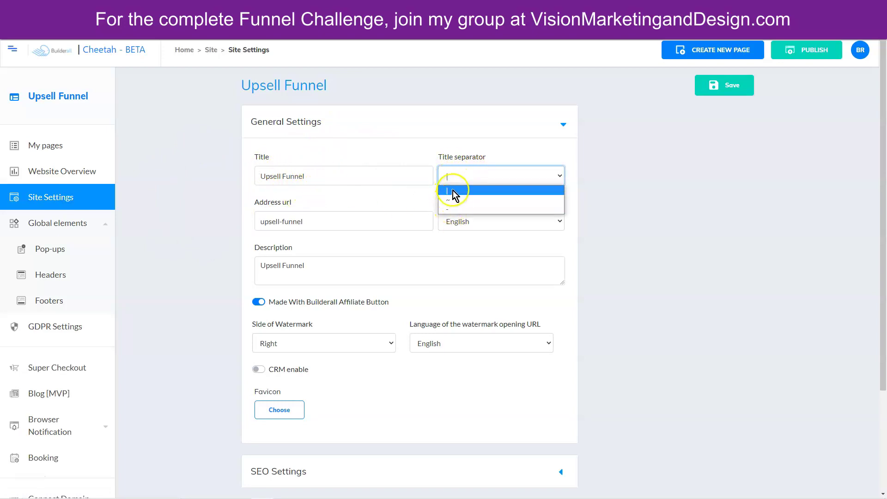
pyautogui.click(453, 191)
pyautogui.moveTo(330, 221); pyautogui.dragTo(255, 219)
pyautogui.click(314, 223)
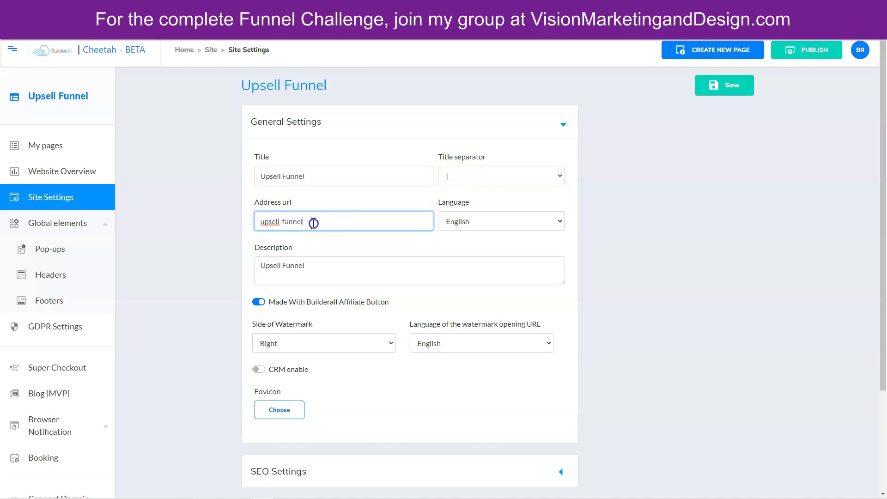
pyautogui.click(483, 222)
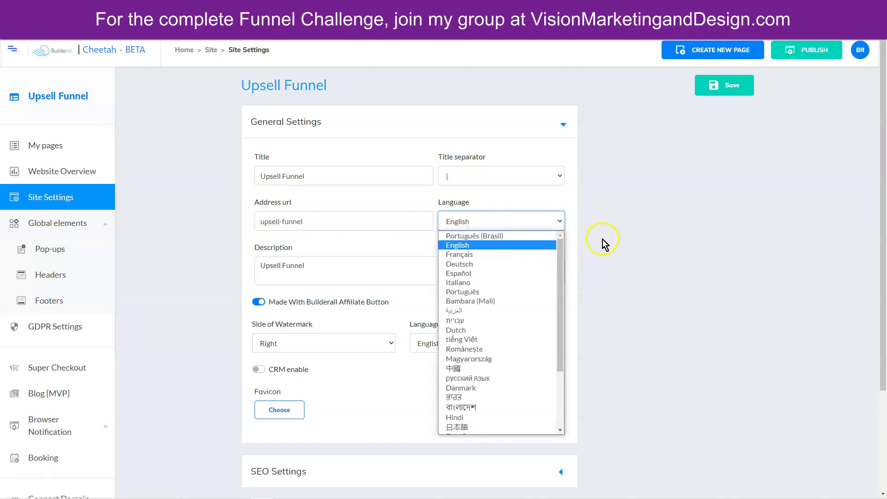
pyautogui.click(316, 247)
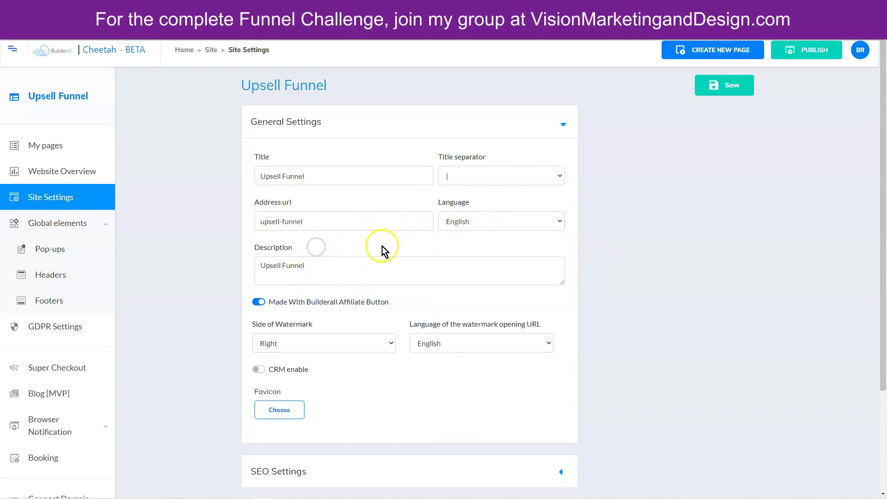
# - Examine the Made With Builderall Affiliate Button switch and its watermark side and language options
pyautogui.scroll(-3, 222, 194)
pyautogui.click(258, 170)
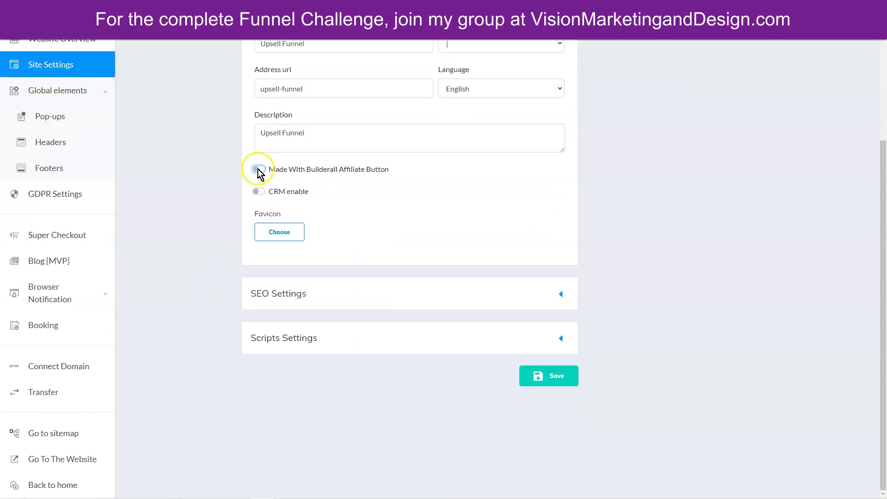
pyautogui.click(258, 170)
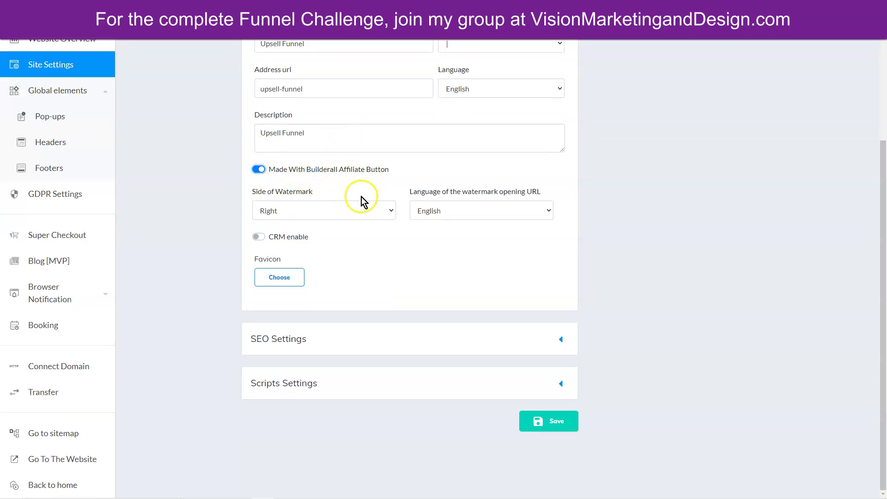
pyautogui.click(287, 211)
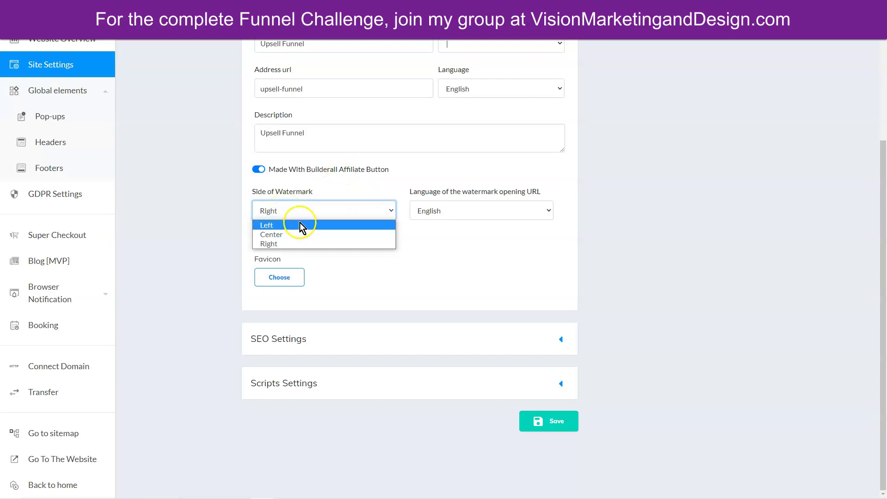
pyautogui.click(473, 210)
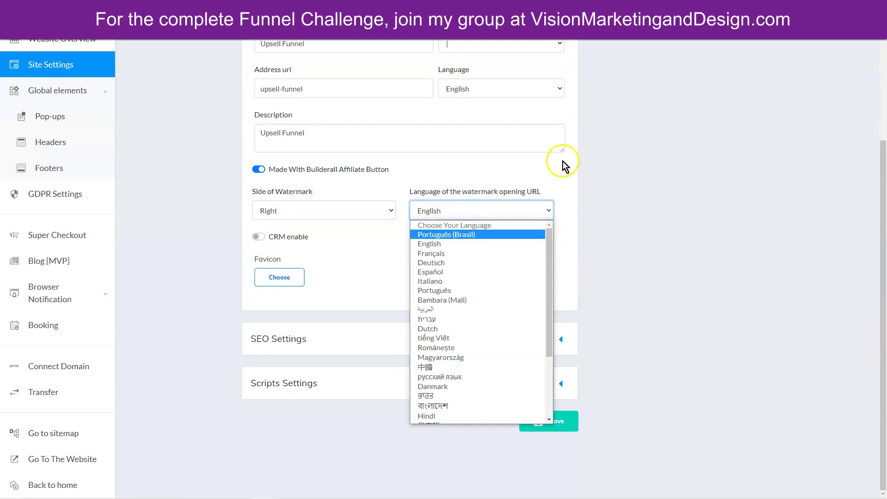
pyautogui.click(599, 240)
# - Enable CRM in the site's general settings
pyautogui.click(259, 237)
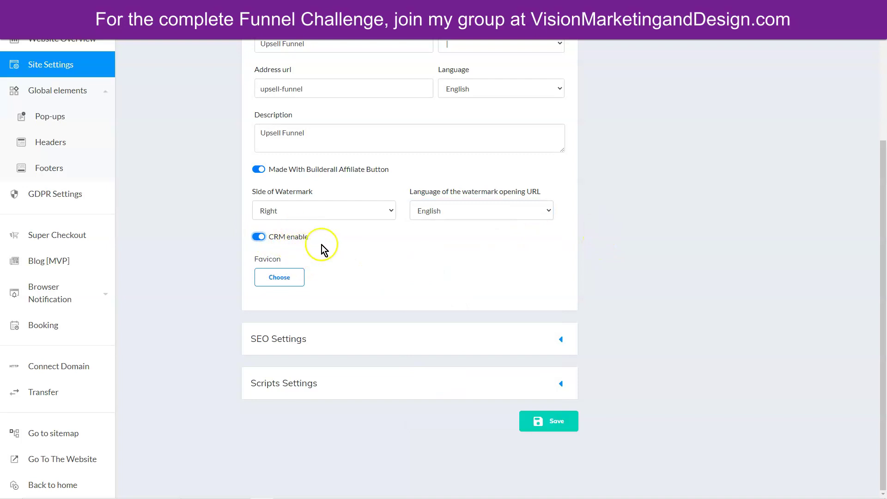
pyautogui.click(258, 236)
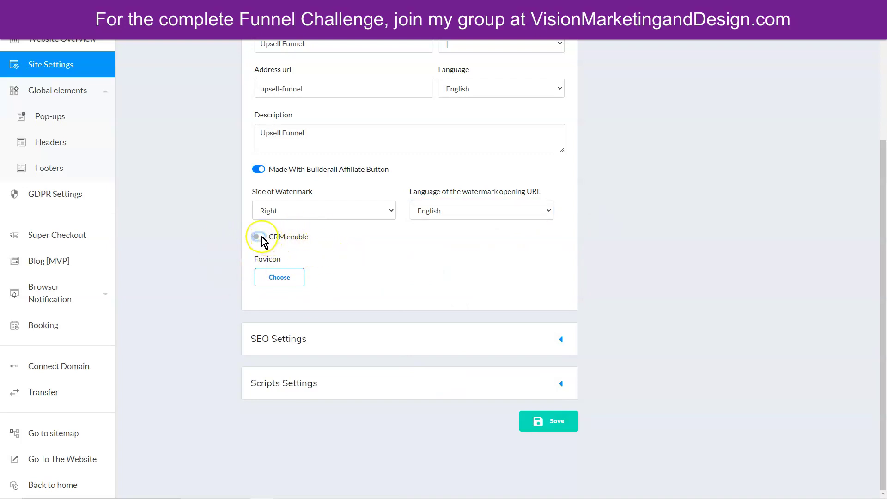
pyautogui.click(260, 237)
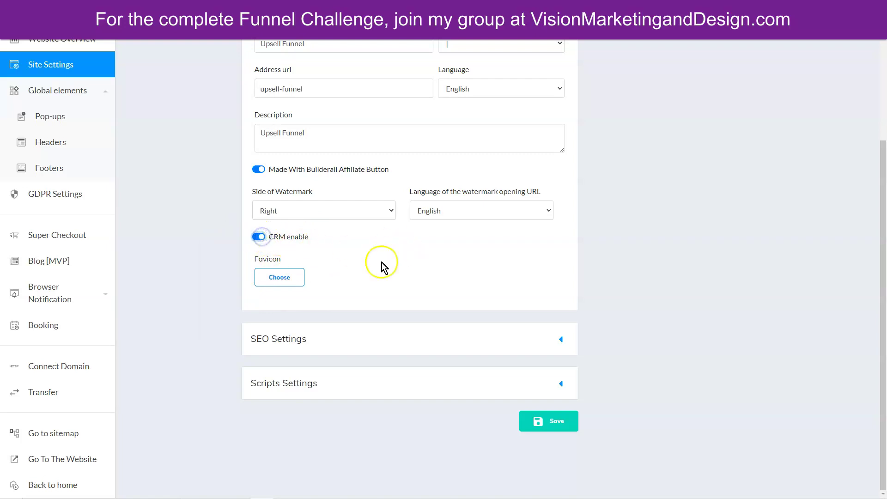
# - View the image library available for the site's favicon and leave it without choosing a file
pyautogui.click(278, 280)
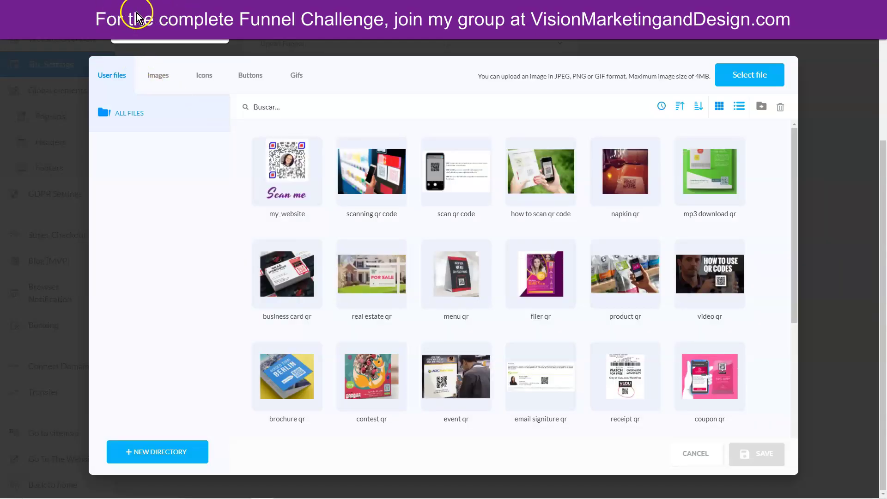
pyautogui.moveTo(281, 377)
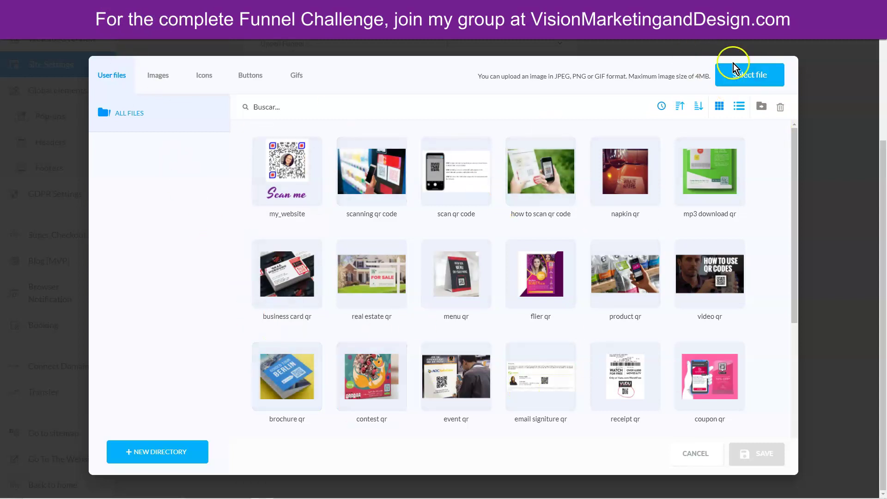
pyautogui.click(705, 455)
# - Review the SEO and script settings, including the pixel and analytics script fields, and save the site settings
pyautogui.click(566, 337)
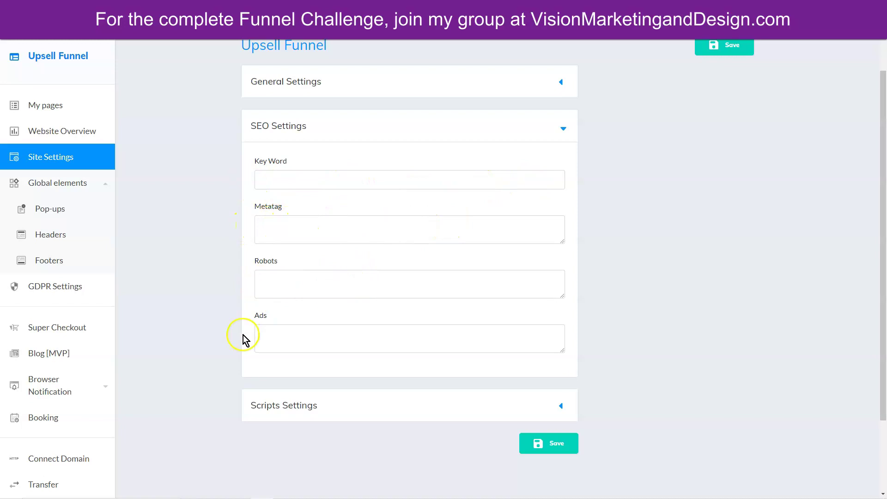
pyautogui.click(470, 410)
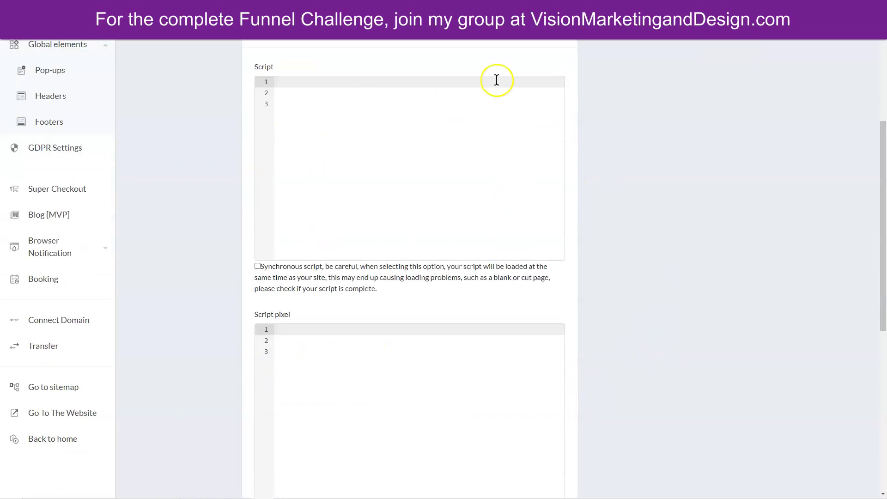
pyautogui.scroll(-3, 678, 296)
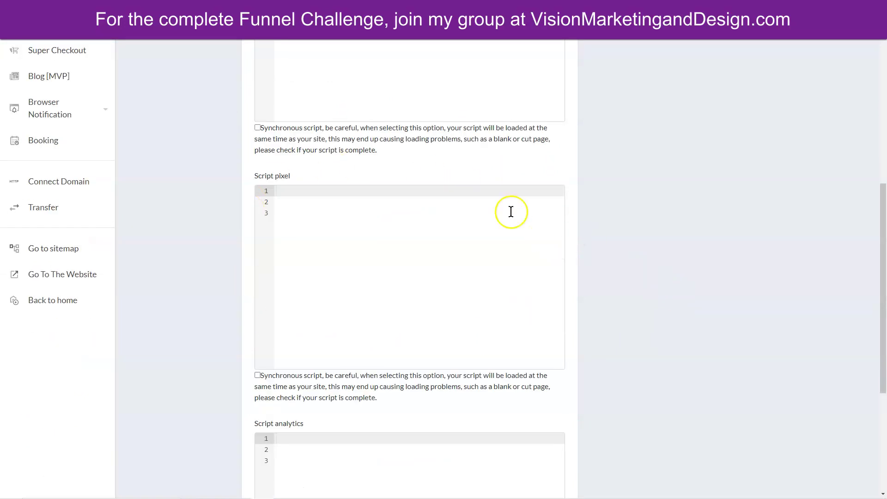
pyautogui.scroll(-2, 712, 305)
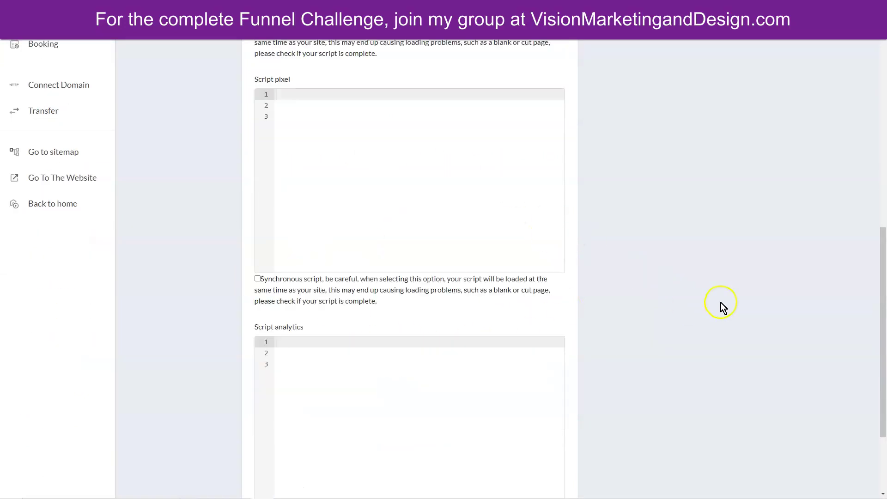
pyautogui.scroll(-2, 721, 305)
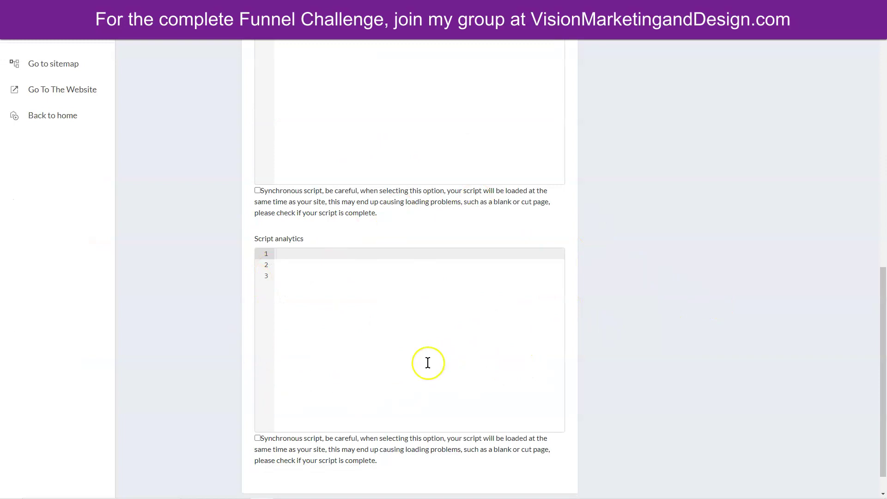
pyautogui.scroll(-1, 686, 342)
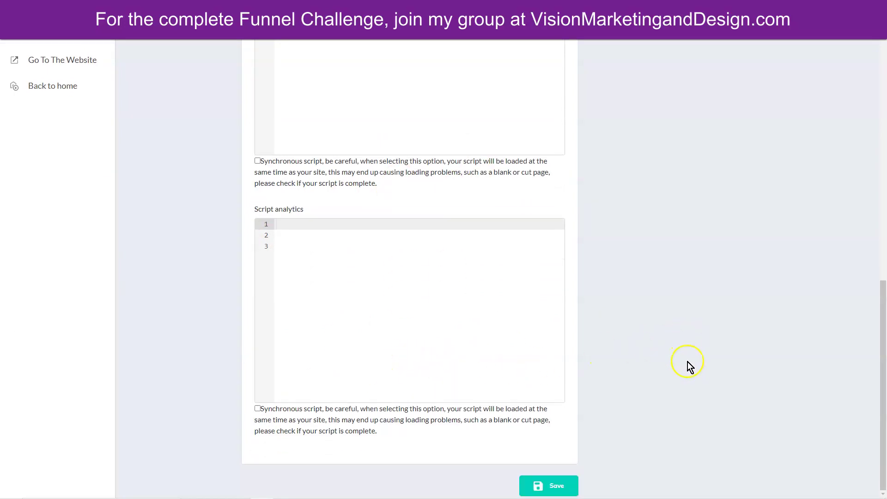
pyautogui.click(556, 483)
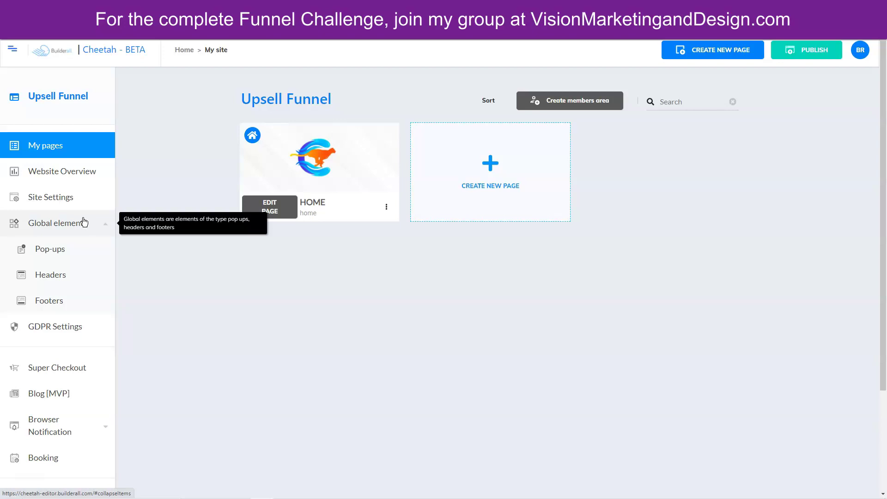
# - View the global element sections for pop-ups, headers and footers
pyautogui.click(50, 249)
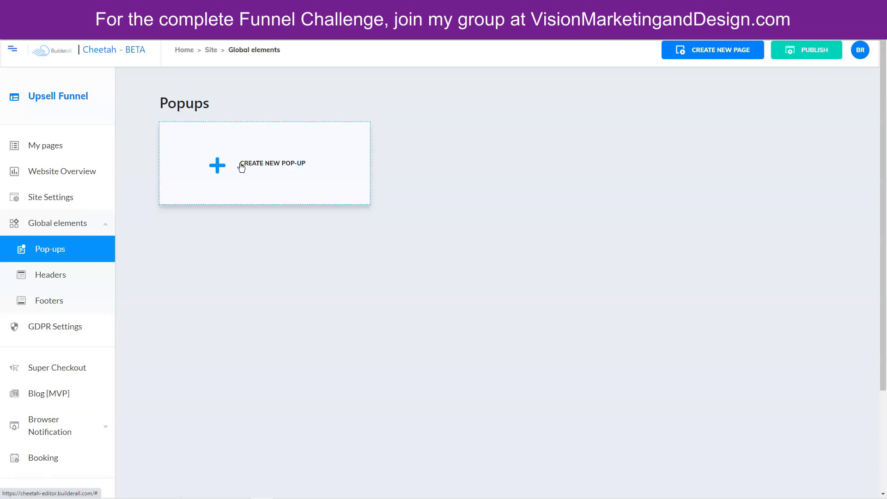
pyautogui.click(78, 277)
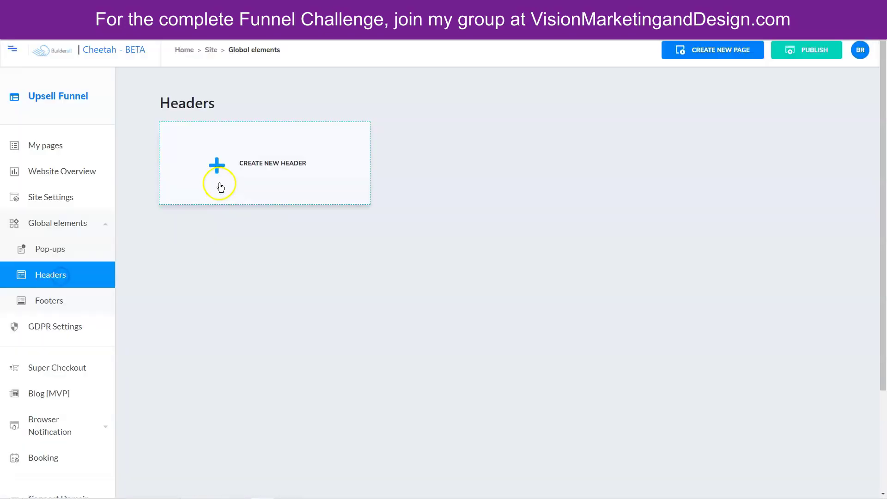
pyautogui.click(269, 171)
pyautogui.click(54, 301)
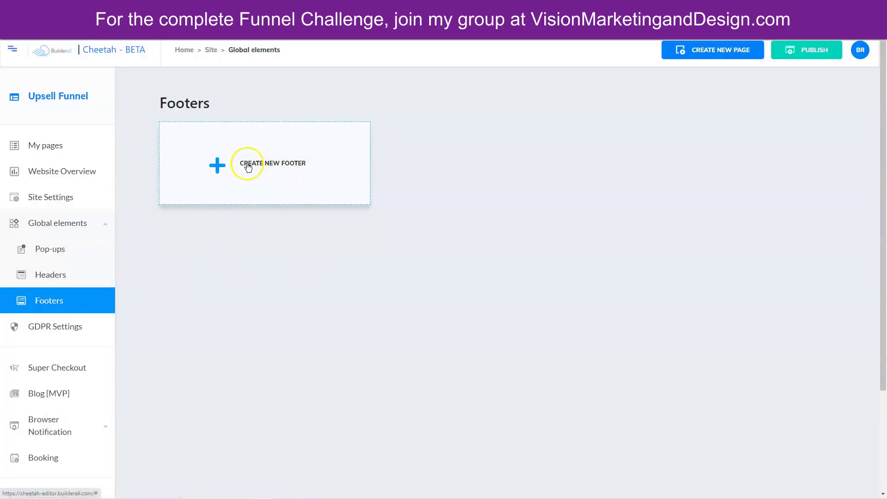
# - Activate the site's GDPR settings and review the Colors and Position, Texts and Additional Texts options
pyautogui.click(109, 333)
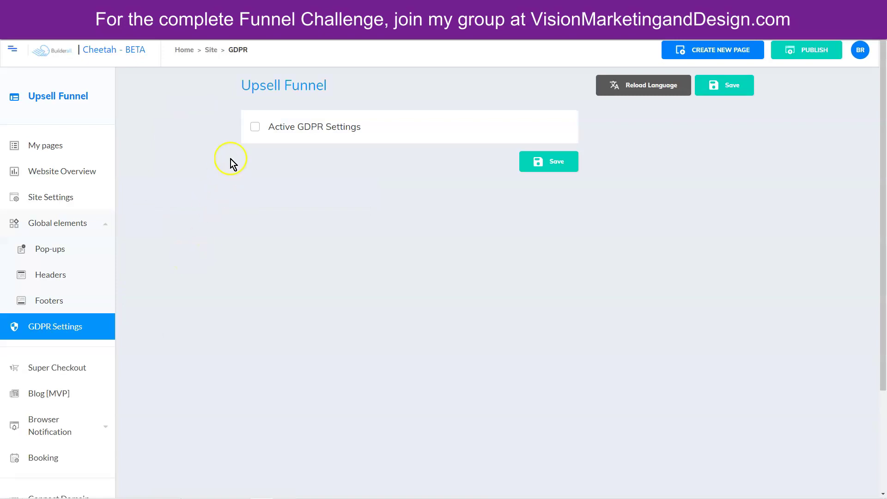
pyautogui.click(256, 128)
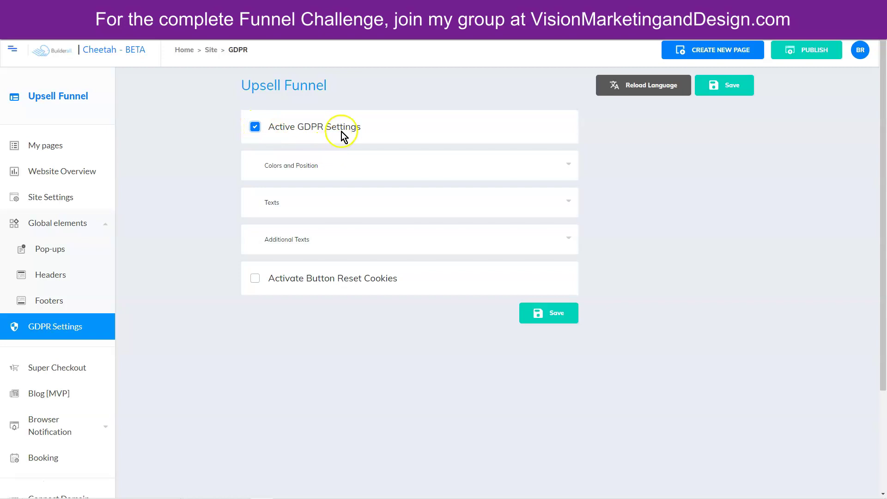
pyautogui.click(345, 167)
pyautogui.scroll(-2, 656, 243)
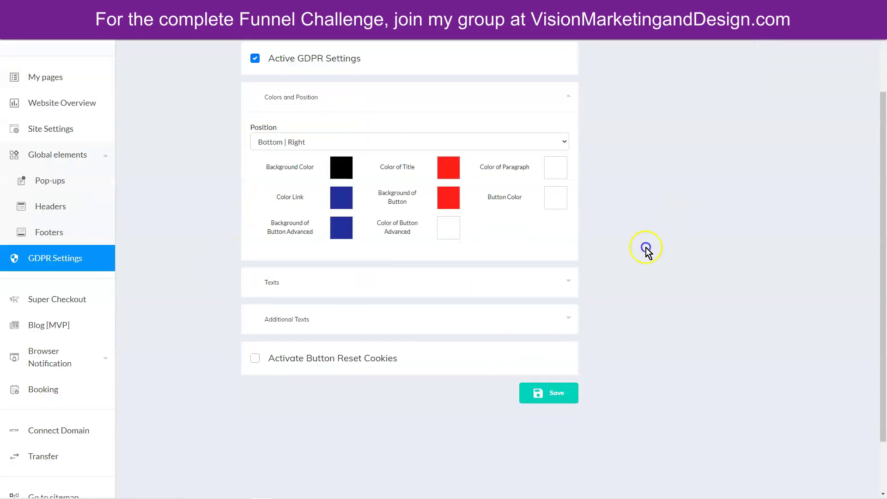
pyautogui.click(277, 256)
pyautogui.scroll(-3, 637, 285)
pyautogui.scroll(-1, 637, 285)
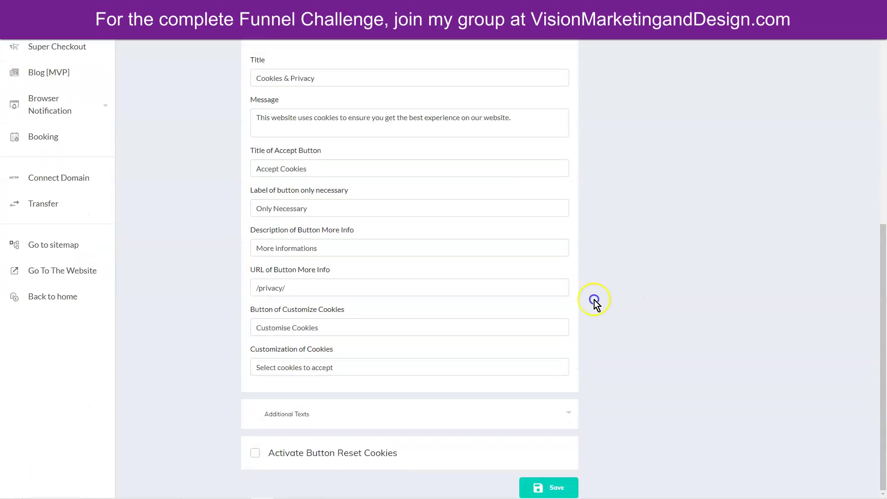
pyautogui.click(292, 416)
pyautogui.scroll(-3, 674, 361)
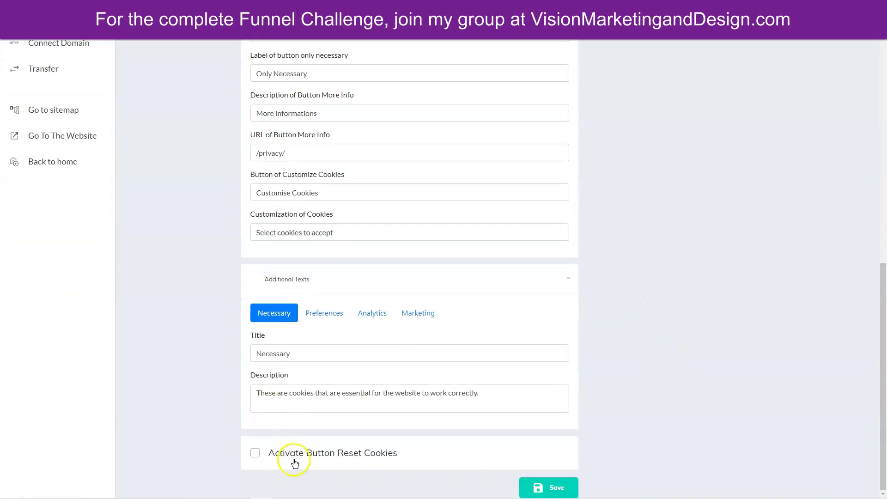
# - Try out the reset cookies button option, review its Clear Cookies settings, and deactivate the GDPR settings
pyautogui.click(255, 455)
pyautogui.scroll(-1, 665, 408)
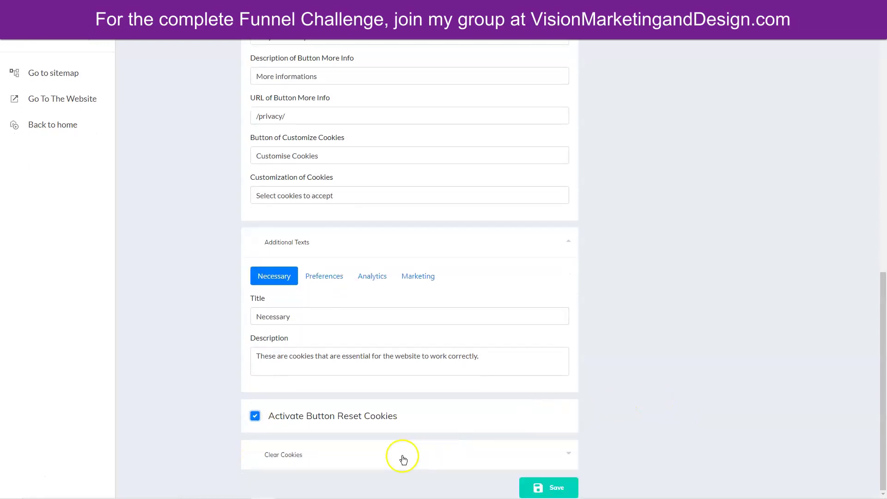
pyautogui.click(370, 457)
pyautogui.scroll(-4, 372, 295)
pyautogui.scroll(1, 642, 405)
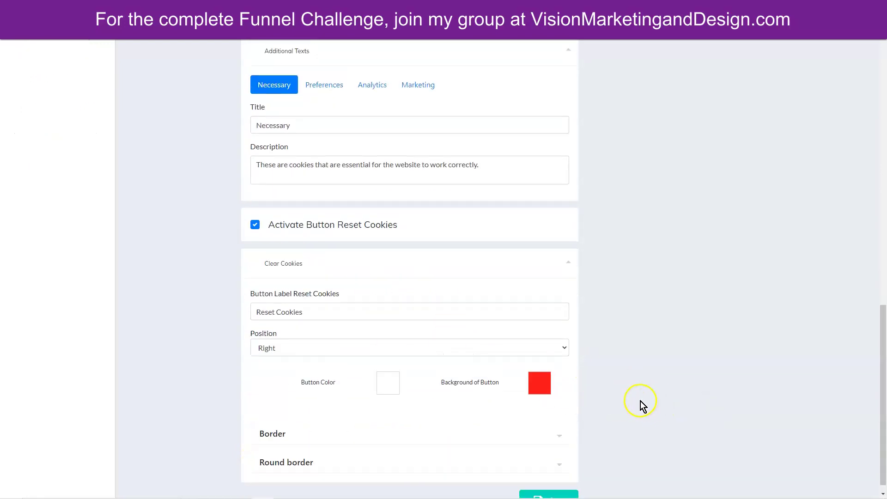
pyautogui.scroll(10, 642, 398)
pyautogui.scroll(1, 650, 376)
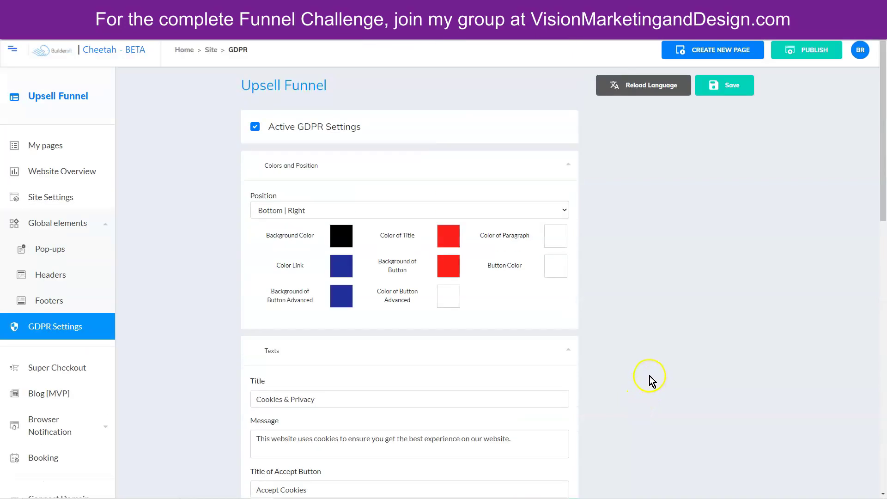
pyautogui.click(255, 128)
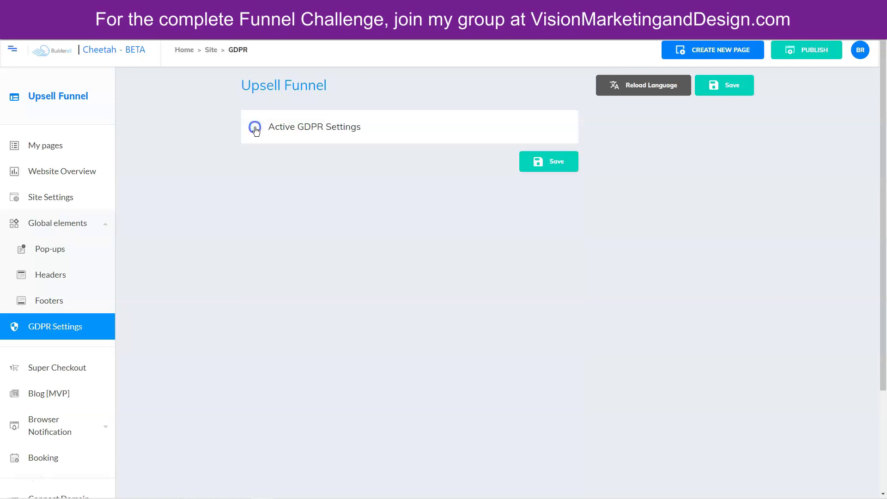
# - View the Super Checkout business information form and return to the Upsell Funnel site
pyautogui.click(58, 369)
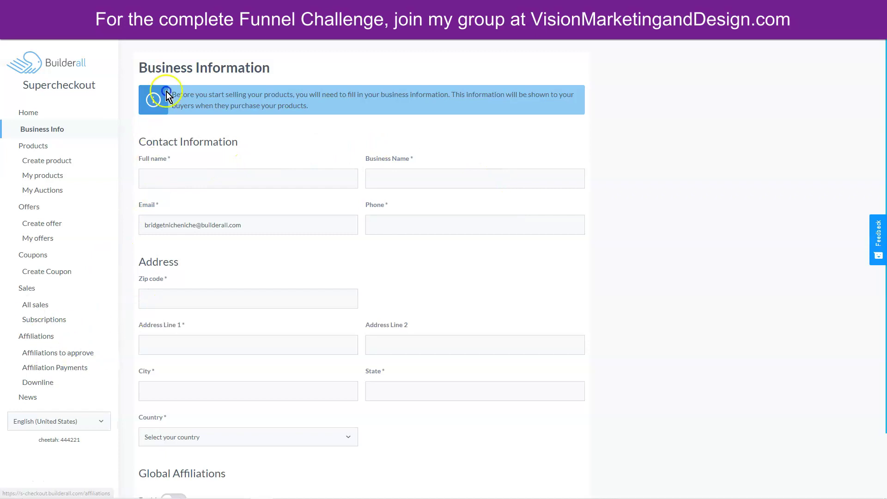
pyautogui.click(329, 9)
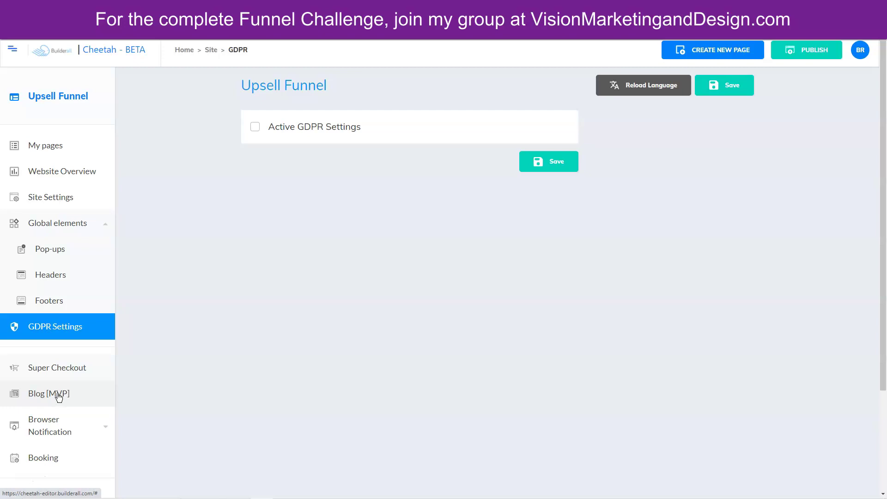
# - Enable browser notification for the site, with the notification pop-up opening when the site loads
pyautogui.scroll(-3, 59, 397)
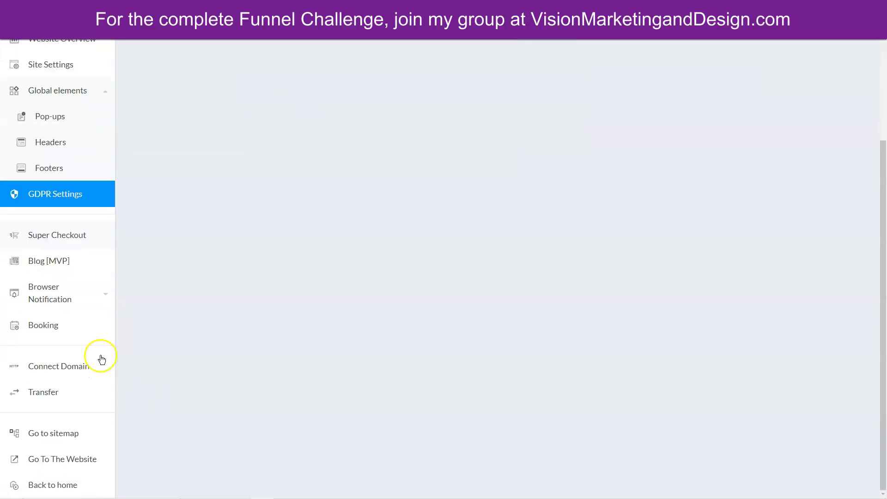
pyautogui.click(71, 291)
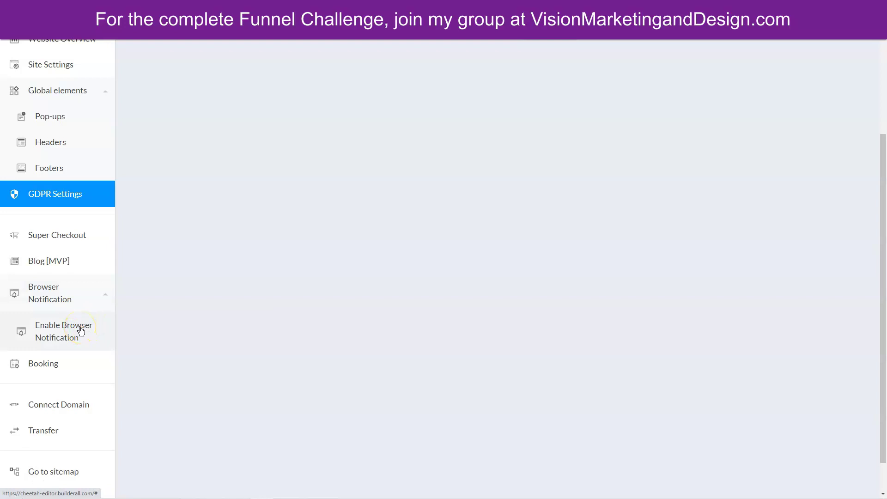
pyautogui.click(81, 329)
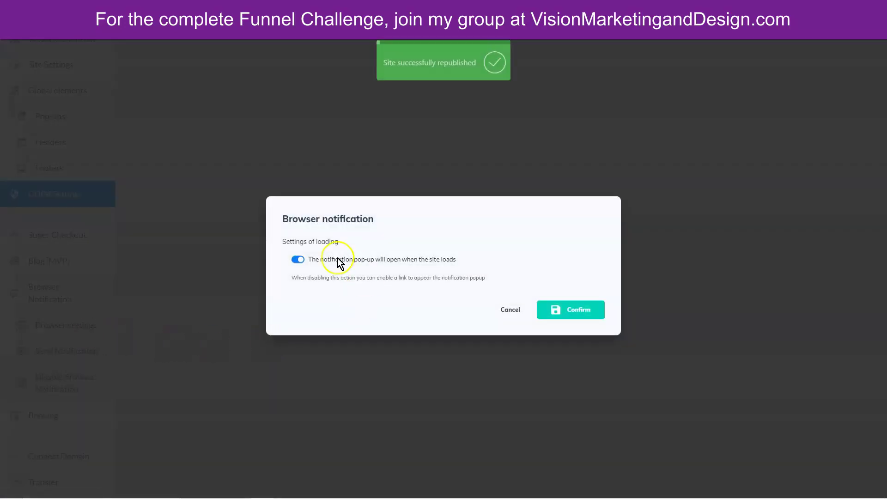
pyautogui.click(564, 311)
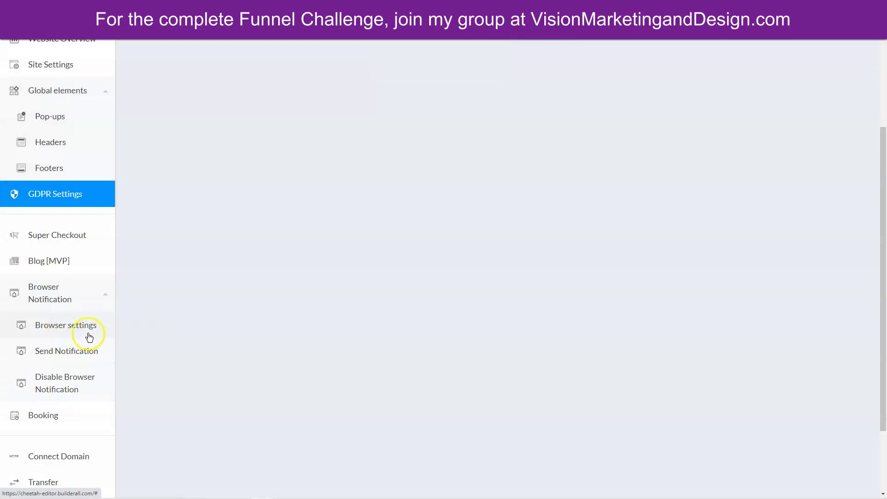
# - View the Send Push Notification form and disable browser notification for the site
pyautogui.click(62, 352)
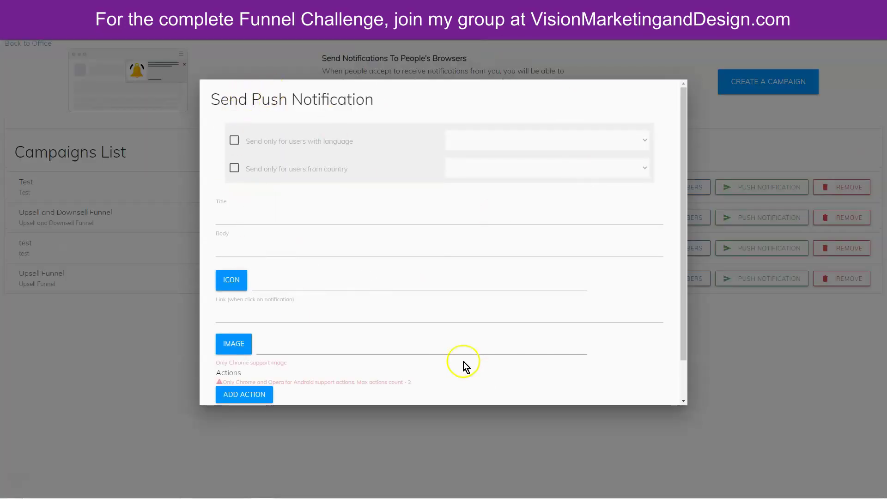
pyautogui.click(332, 10)
pyautogui.click(49, 387)
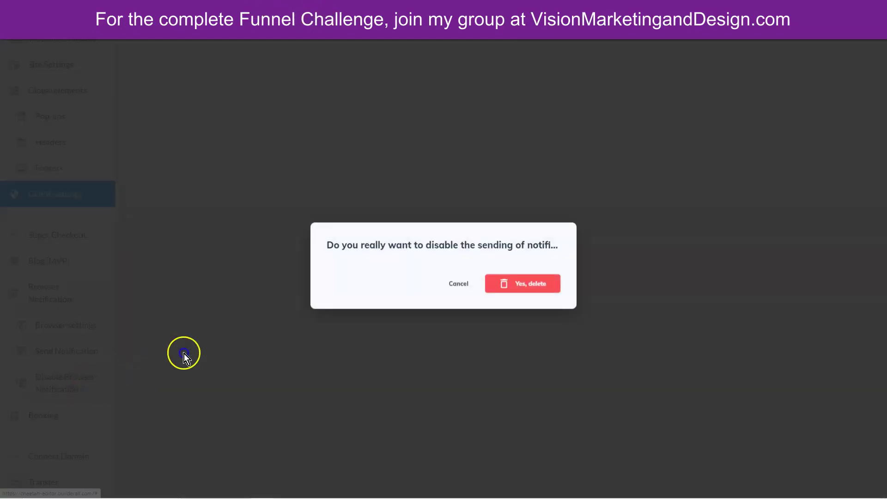
pyautogui.click(517, 289)
# - View the Booking entry and the Connect Domain dialog, leaving without connecting a domain
pyautogui.click(35, 368)
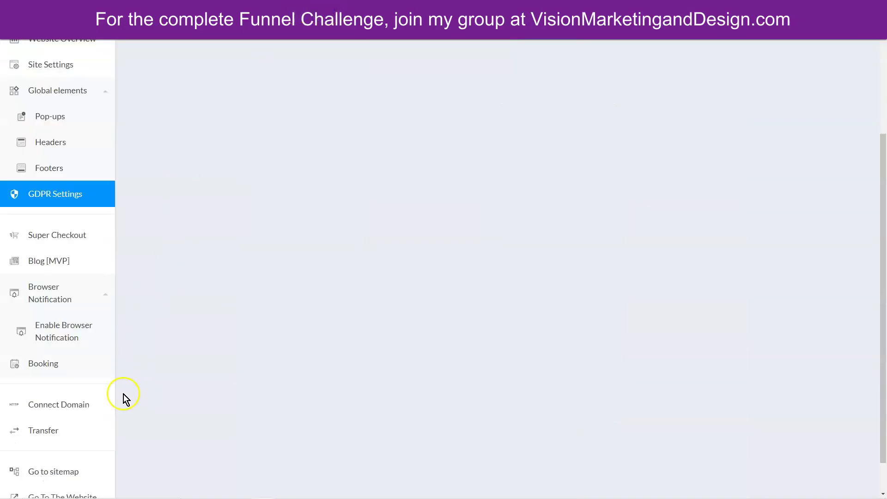
pyautogui.click(51, 409)
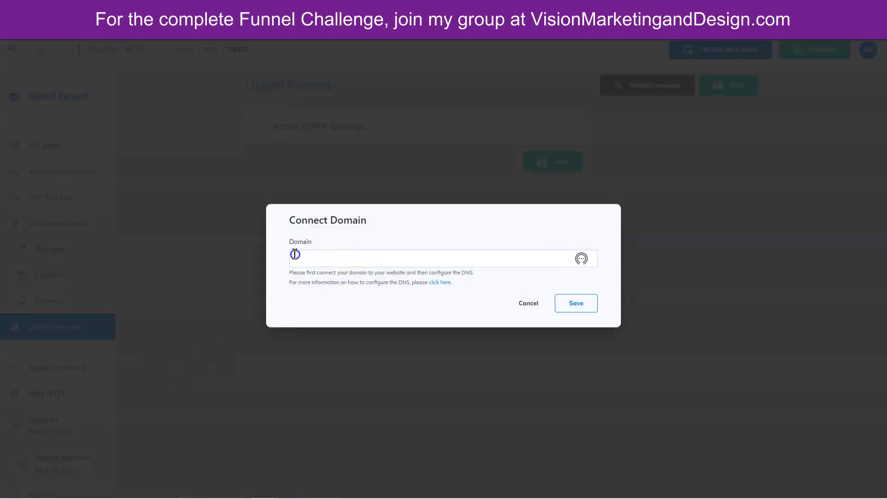
pyautogui.click(382, 250)
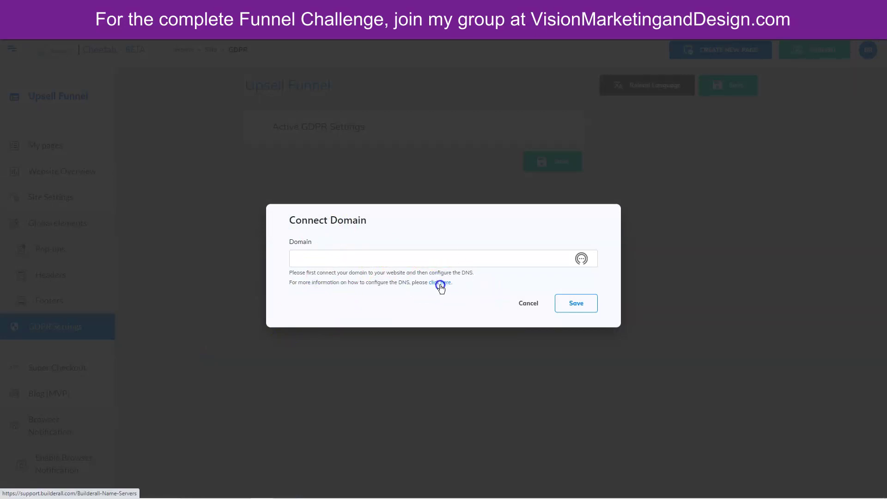
pyautogui.click(529, 303)
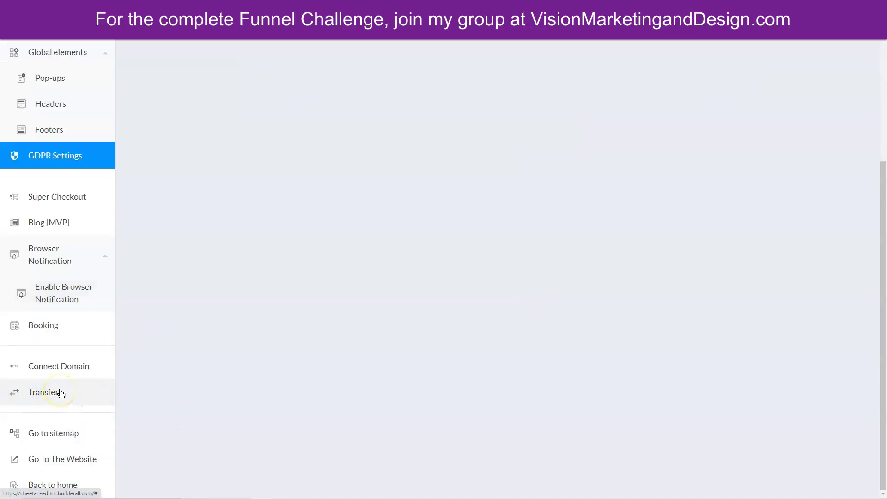
# - View the site transfer options, cancel them, and return to the list of the site's pages
pyautogui.click(61, 393)
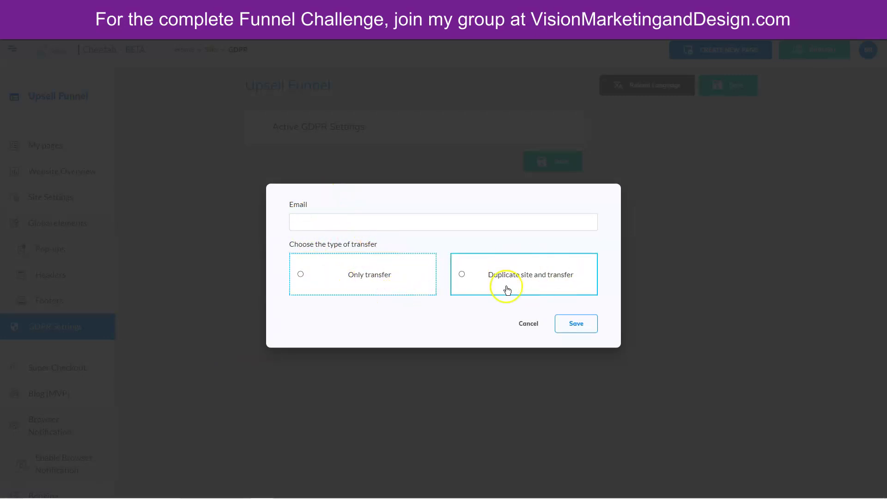
pyautogui.click(534, 327)
pyautogui.scroll(-4, 84, 402)
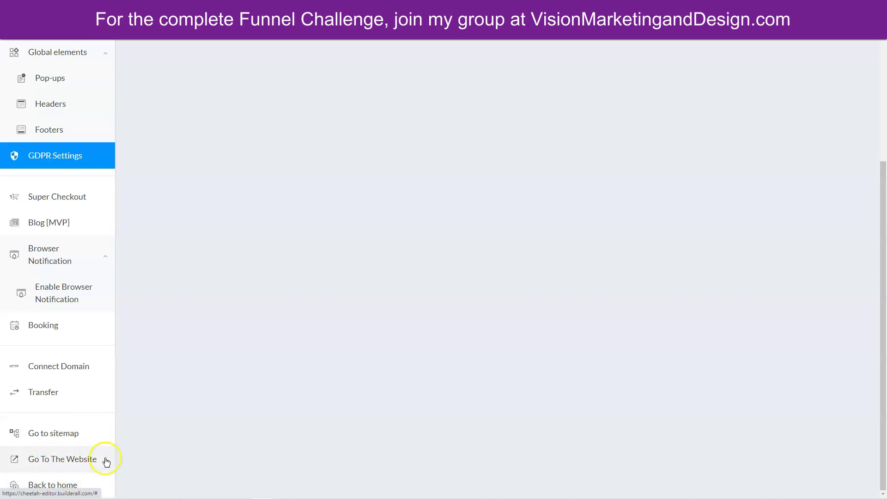
pyautogui.scroll(1, 152, 411)
pyautogui.scroll(5, 153, 412)
pyautogui.click(38, 145)
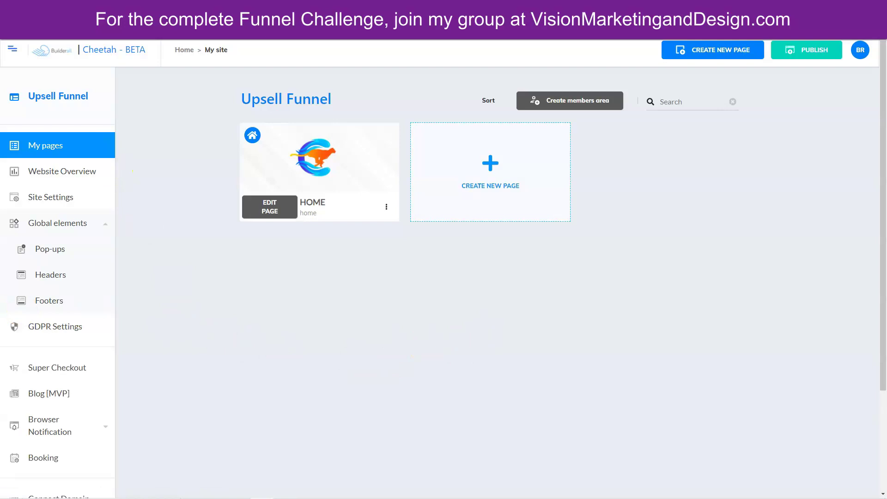
# - Switch to the Notepad funnel outline and copy the page name "registration page (lead magnet)"
pyautogui.hotkey('alt', 'Tab')
pyautogui.moveTo(535, 198); pyautogui.dragTo(606, 193)
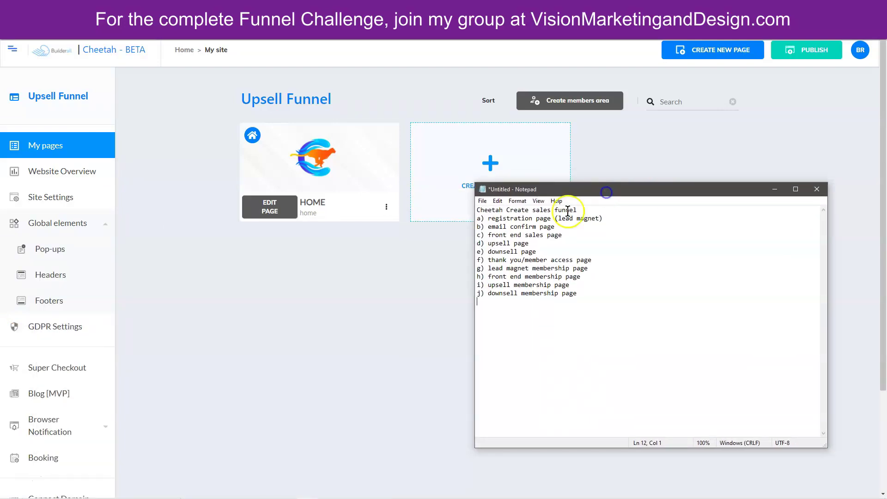
pyautogui.moveTo(635, 189); pyautogui.dragTo(651, 213)
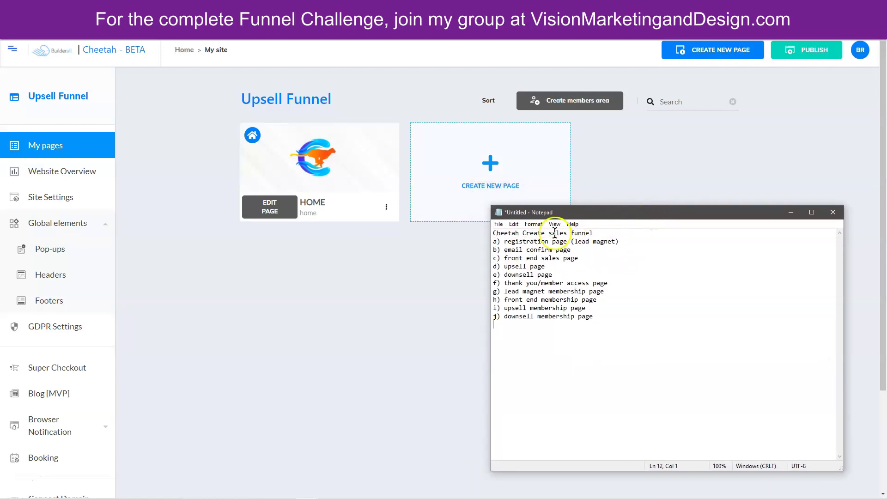
pyautogui.moveTo(504, 241); pyautogui.dragTo(619, 242)
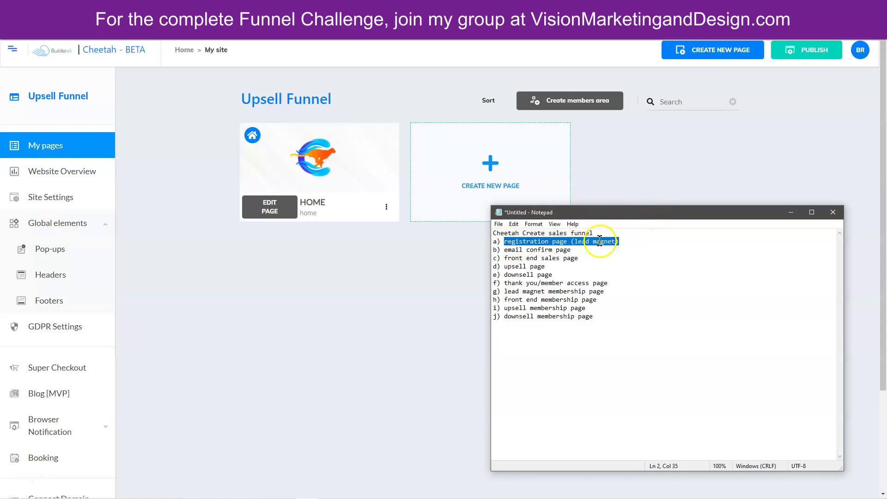
pyautogui.rightClick(600, 242)
pyautogui.click(617, 272)
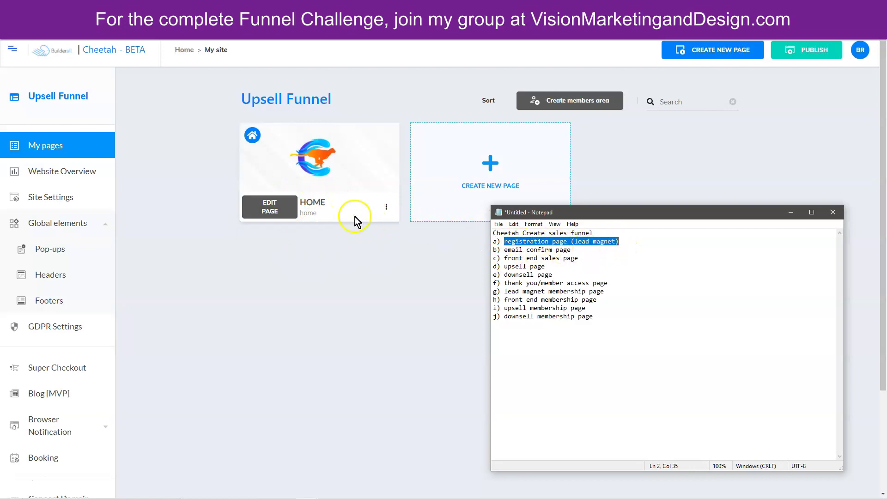
# - Open the Home page's settings and rename the page as "registration page (lead magnet)"
pyautogui.click(387, 209)
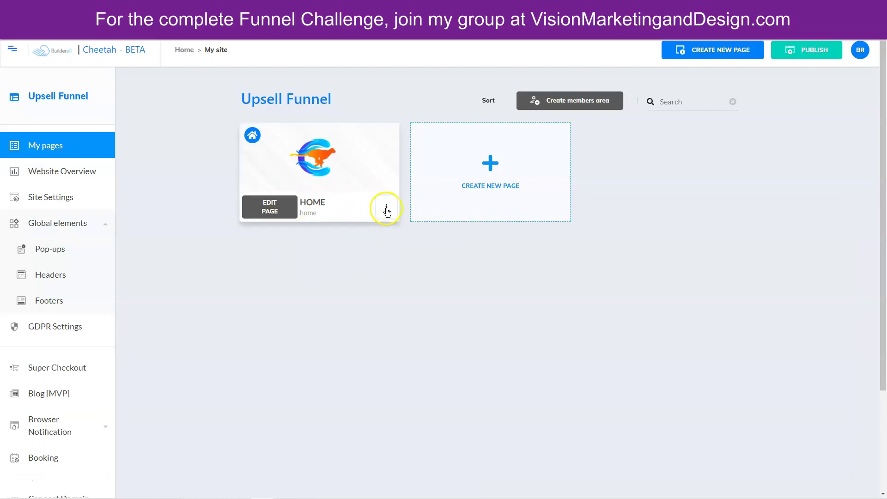
pyautogui.click(347, 233)
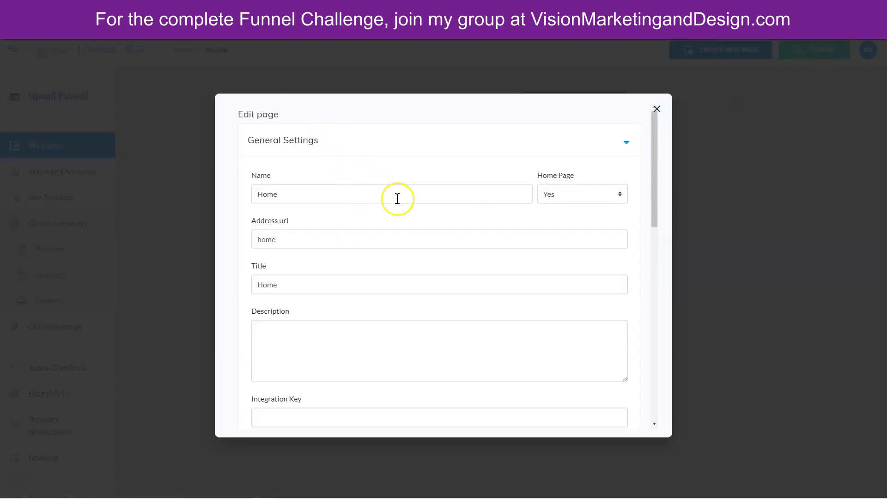
pyautogui.moveTo(296, 195); pyautogui.dragTo(255, 194)
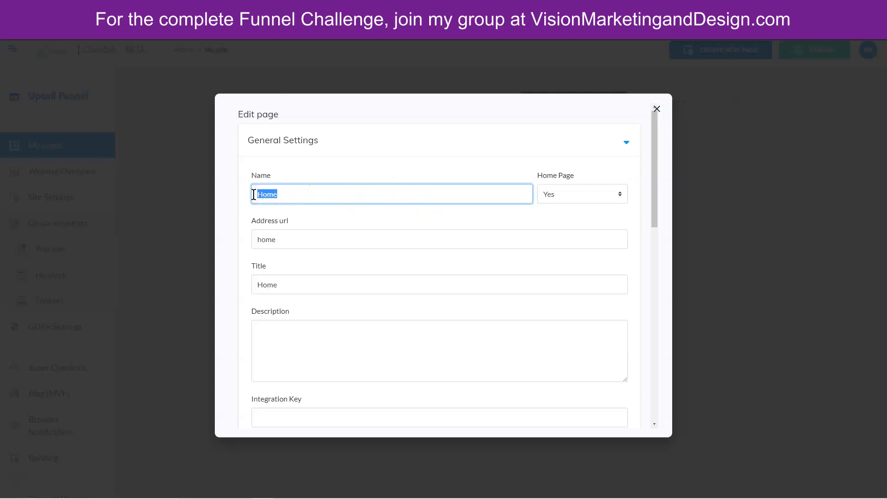
pyautogui.hotkey('ctrl', 'v')
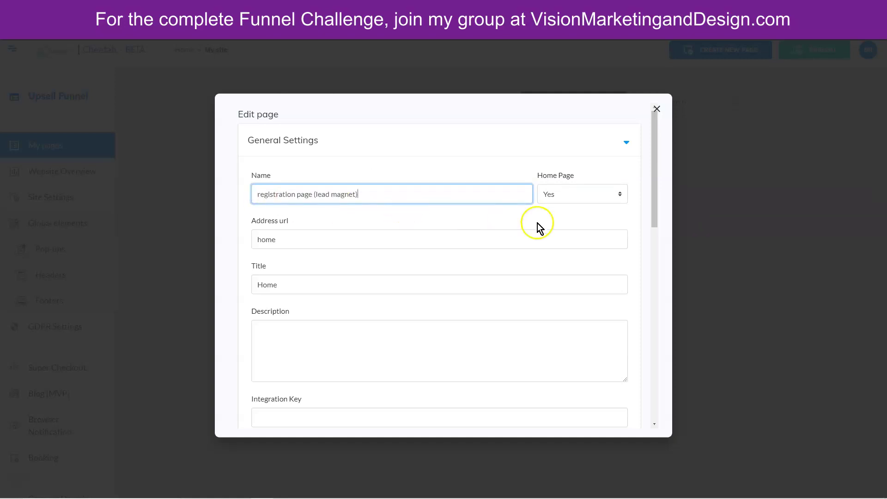
# - Switch the page's Home Page option to Not and set it back to Yes
pyautogui.click(572, 195)
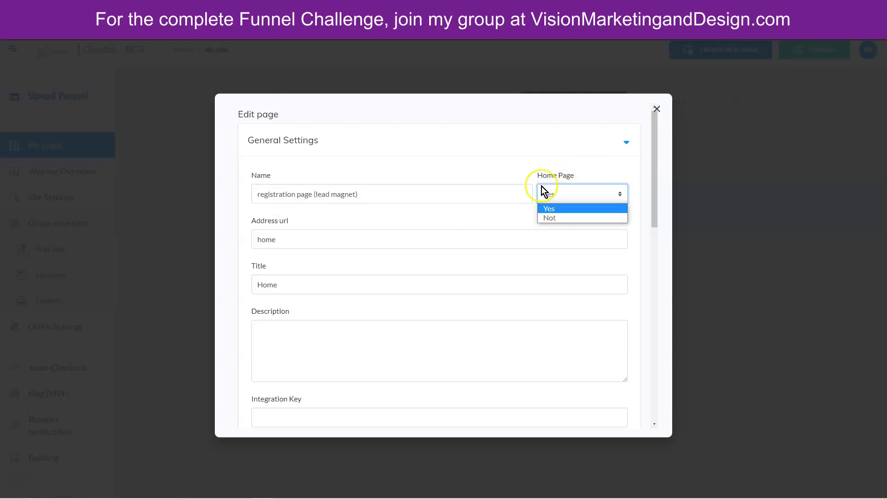
pyautogui.click(561, 220)
pyautogui.click(566, 195)
pyautogui.click(559, 207)
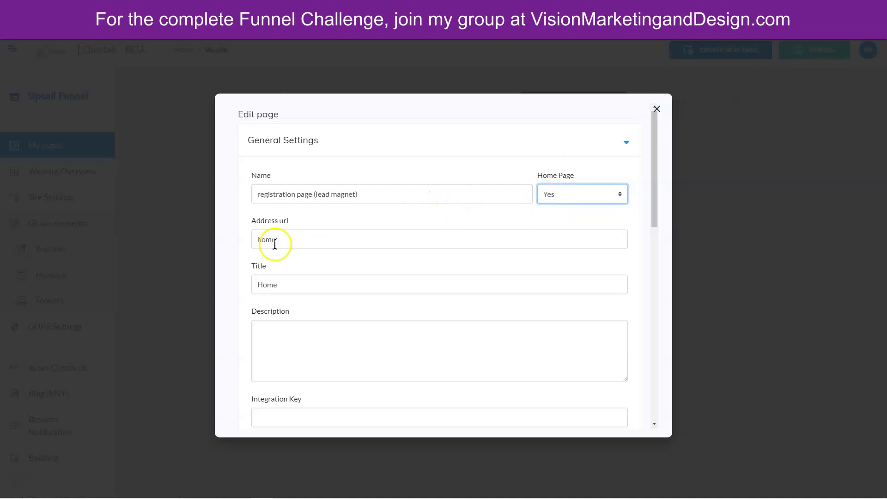
# - Set the page's address URL to "registrationpageleadmagnet" and its title to "registration page (lead magnet)"
pyautogui.moveTo(291, 242); pyautogui.dragTo(231, 240)
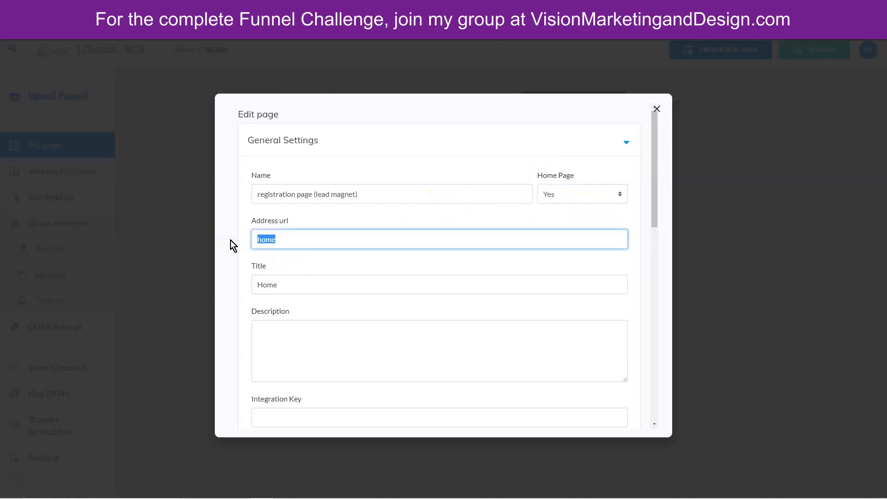
pyautogui.hotkey('ctrl', 'v')
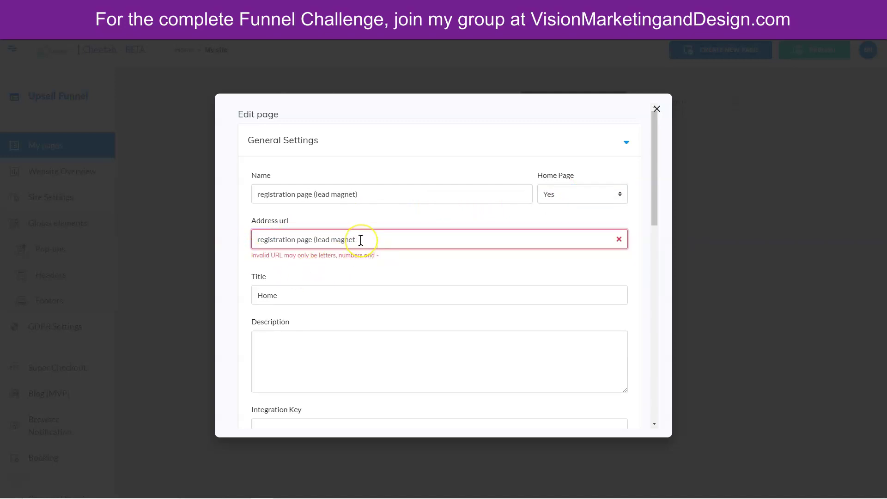
pyautogui.hotkey('ctrl', 'Left')
pyautogui.press('BackSpace')
pyautogui.press('BackSpace')
pyautogui.hotkey('ctrl', 'Left')
pyautogui.press('BackSpace')
pyautogui.click(327, 240)
pyautogui.press('BackSpace')
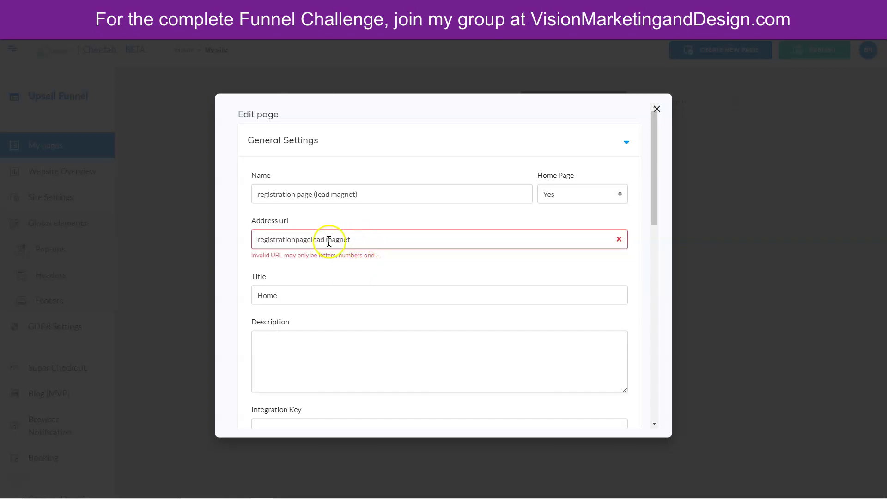
pyautogui.click(251, 285)
pyautogui.hotkey('ctrl', 'v')
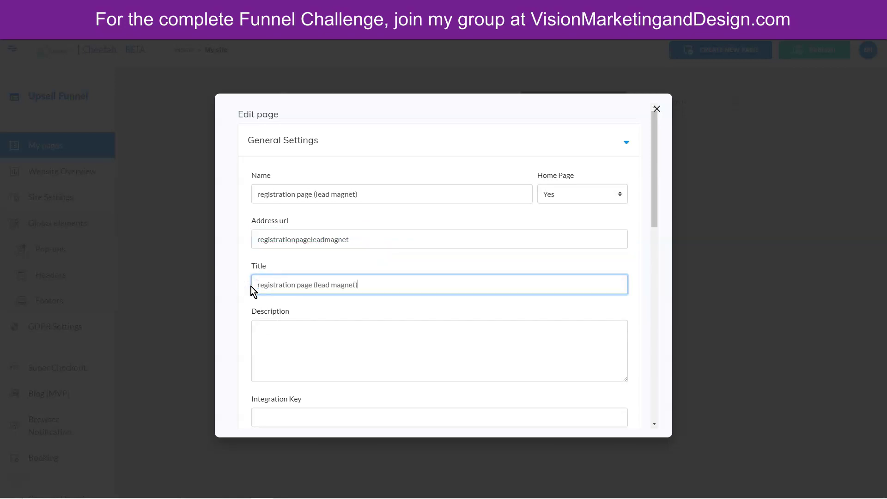
# - In the page's SEO Settings, set the page share image to the "product qr" picture from the user files
pyautogui.scroll(-3, 629, 319)
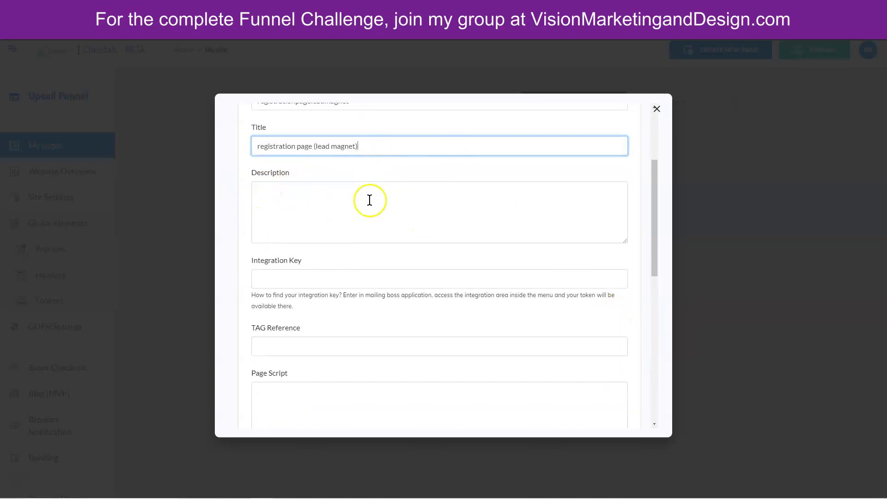
pyautogui.scroll(-2, 365, 234)
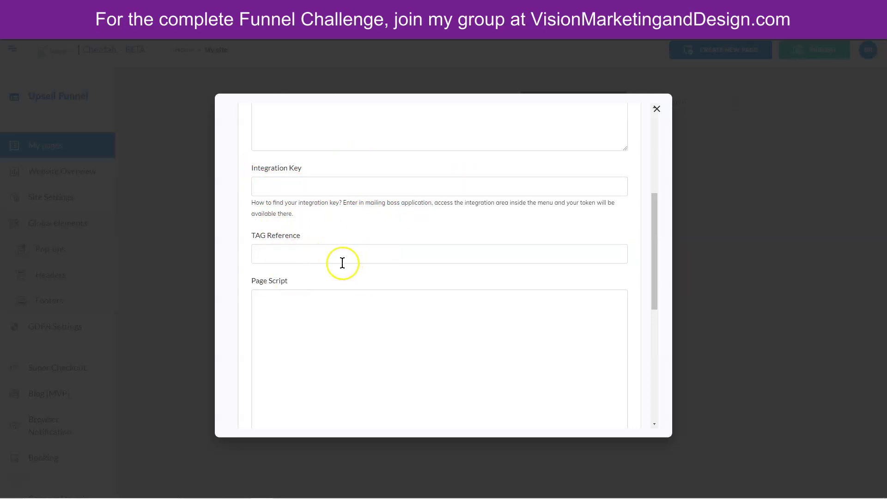
pyautogui.scroll(-2, 395, 245)
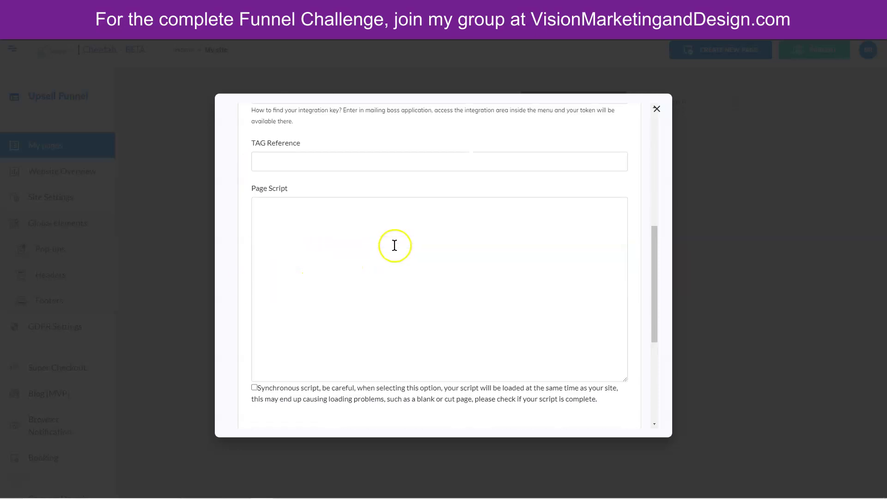
pyautogui.click(267, 220)
pyautogui.scroll(-3, 416, 273)
pyautogui.click(440, 277)
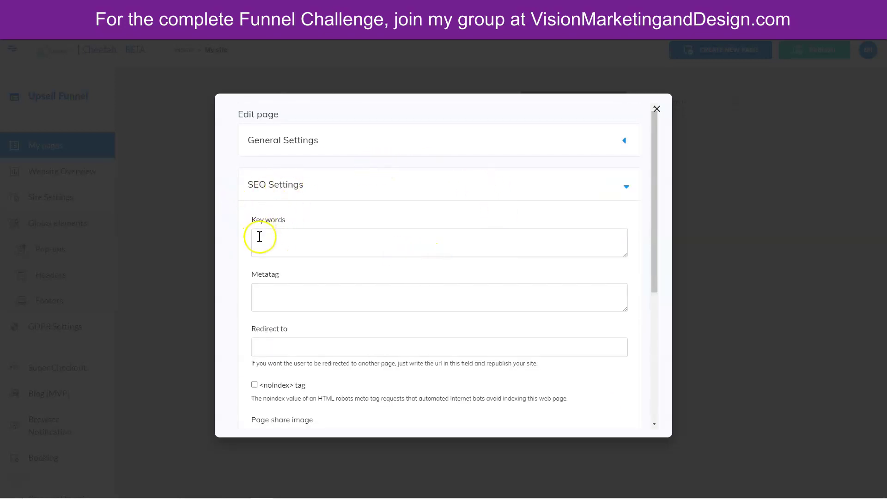
pyautogui.scroll(-2, 323, 237)
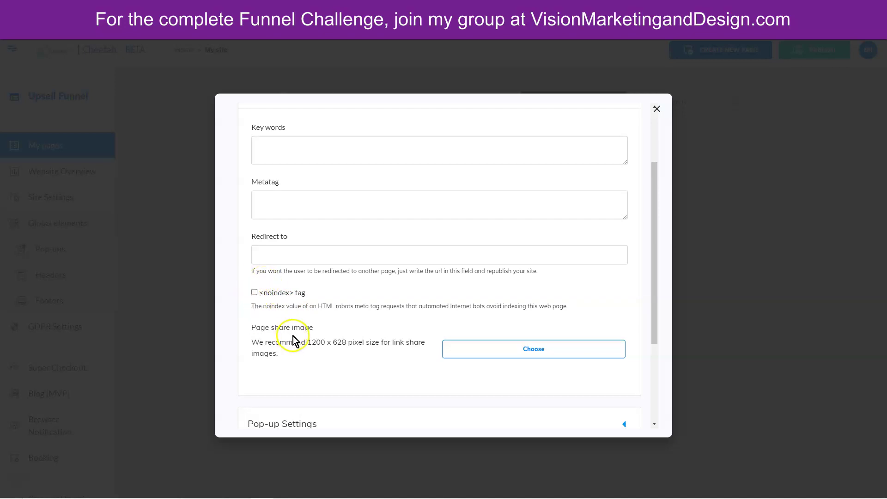
pyautogui.click(536, 352)
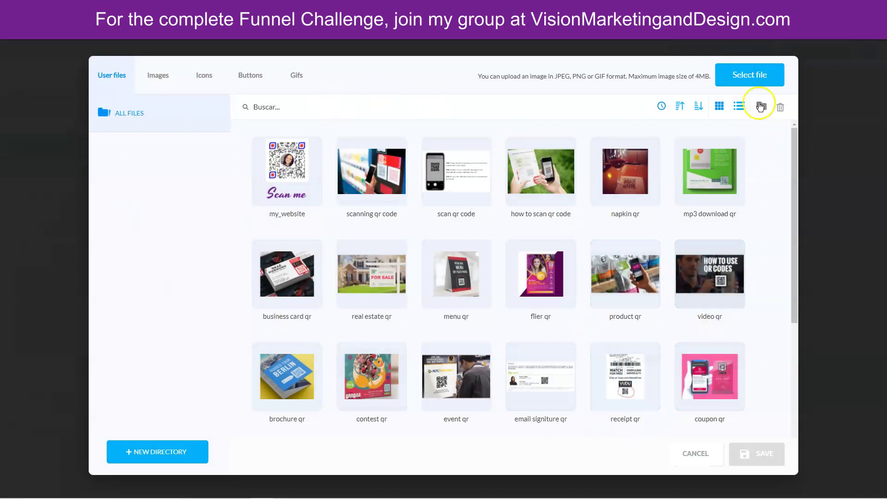
pyautogui.click(631, 249)
pyautogui.click(744, 454)
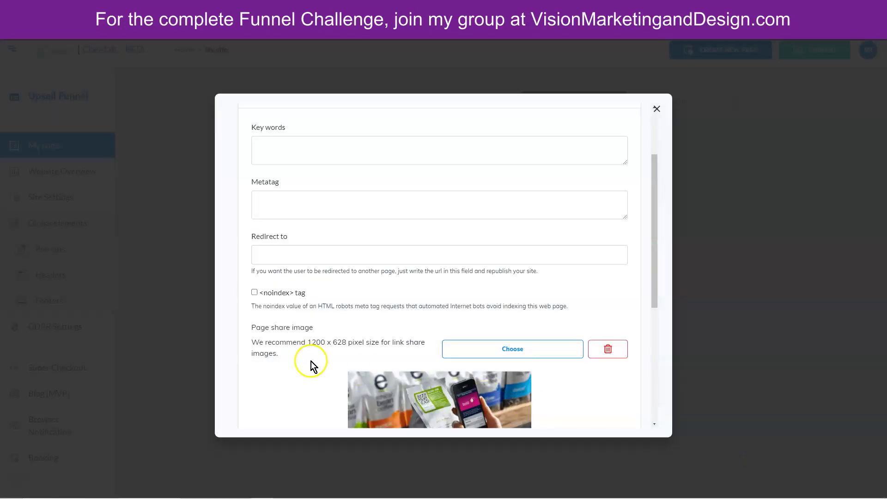
# - Check the desktop and mobile pop-up choices in the page's Pop-up Settings
pyautogui.scroll(-4, 311, 361)
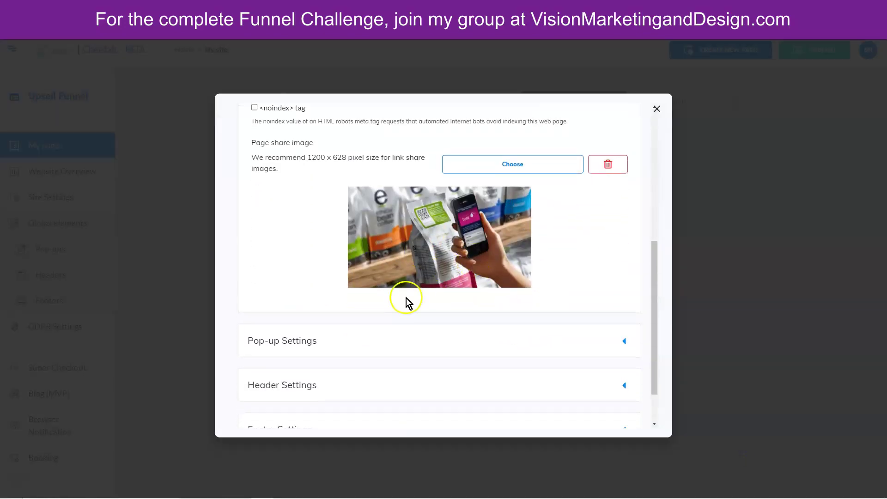
pyautogui.click(528, 338)
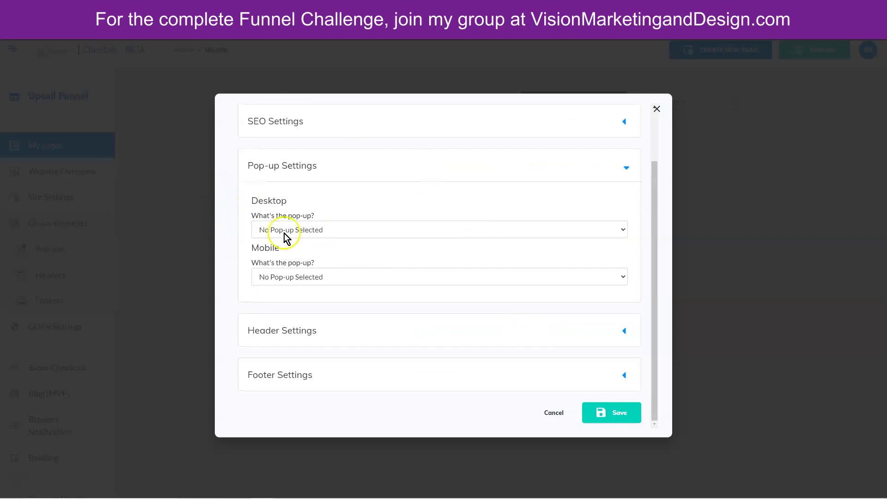
pyautogui.click(352, 229)
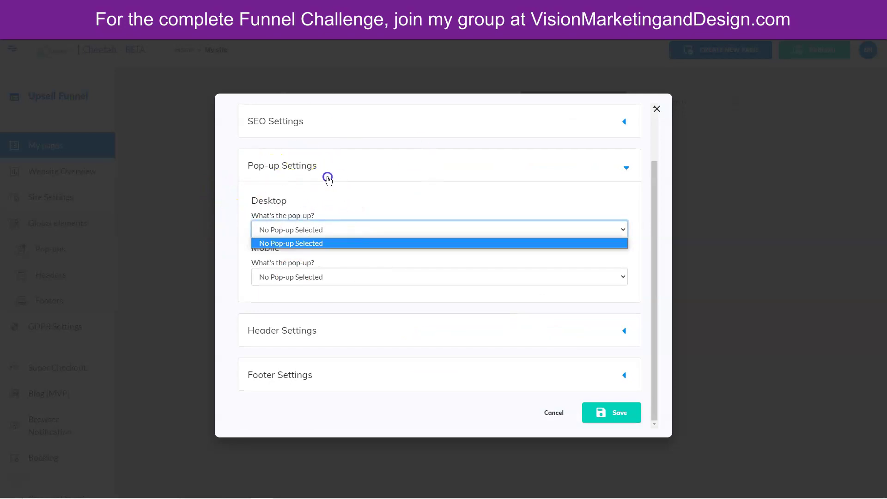
pyautogui.click(335, 289)
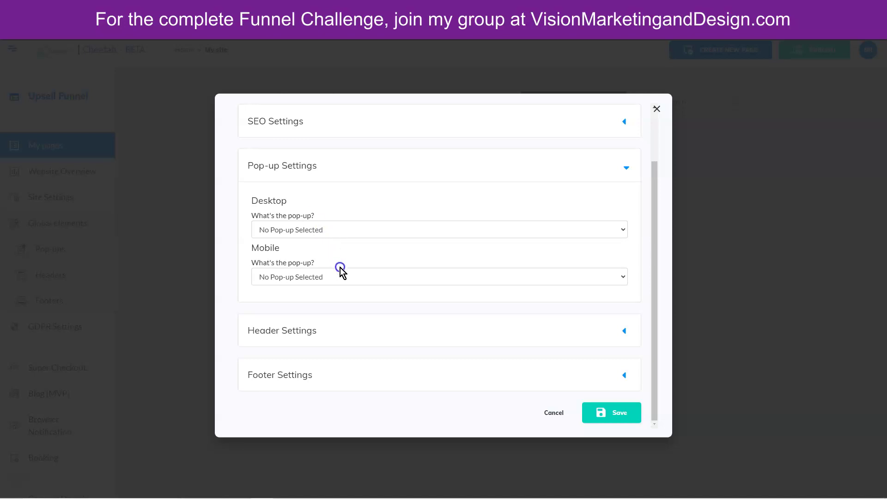
pyautogui.click(328, 232)
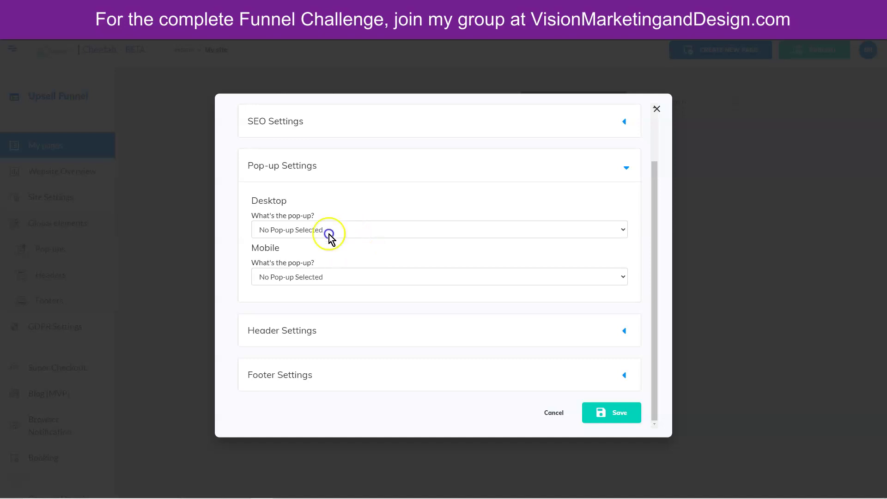
pyautogui.click(363, 262)
# - Check the desktop header and footer choices for the registration page and save its settings
pyautogui.click(372, 329)
pyautogui.scroll(-2, 411, 300)
pyautogui.click(350, 326)
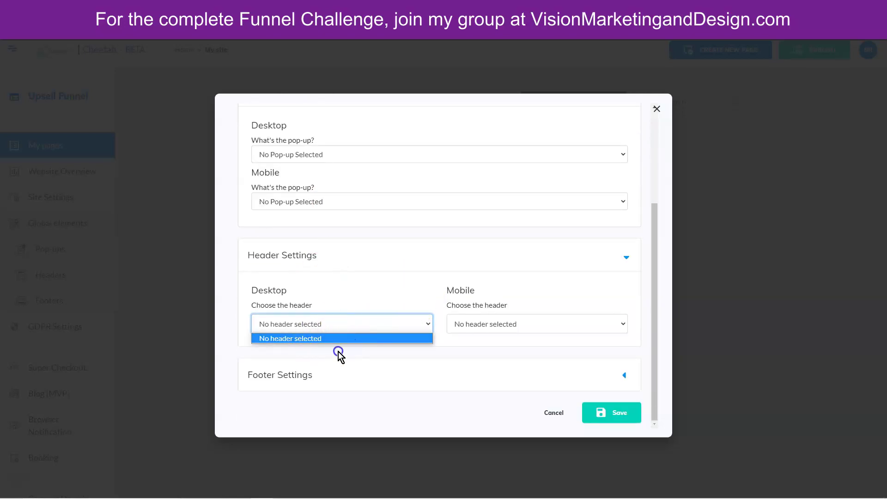
pyautogui.click(418, 376)
pyautogui.click(417, 376)
pyautogui.scroll(-2, 451, 329)
pyautogui.click(389, 369)
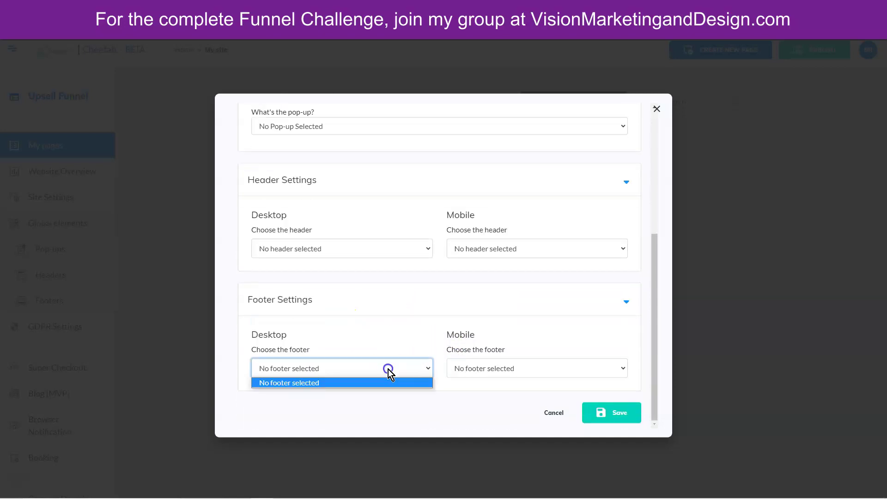
pyautogui.click(615, 413)
pyautogui.click(615, 413)
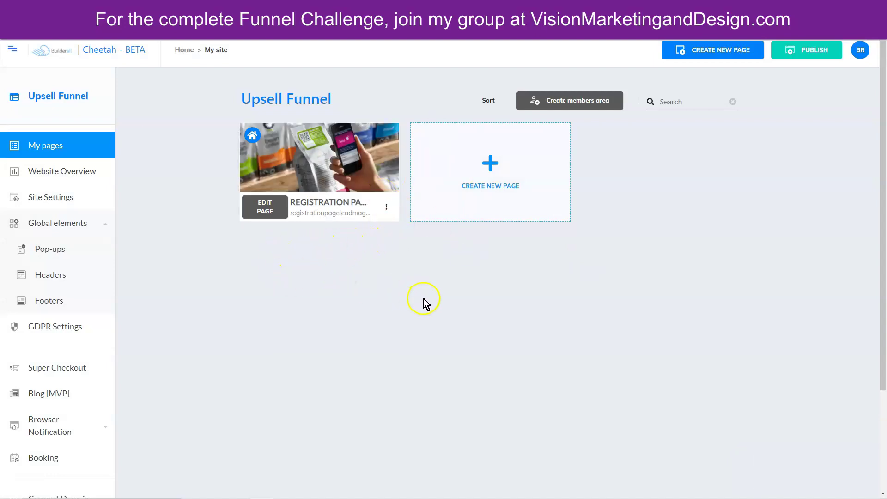
# - Switch to the Notepad funnel outline and copy the page name "email confirm page"
pyautogui.moveTo(349, 496)
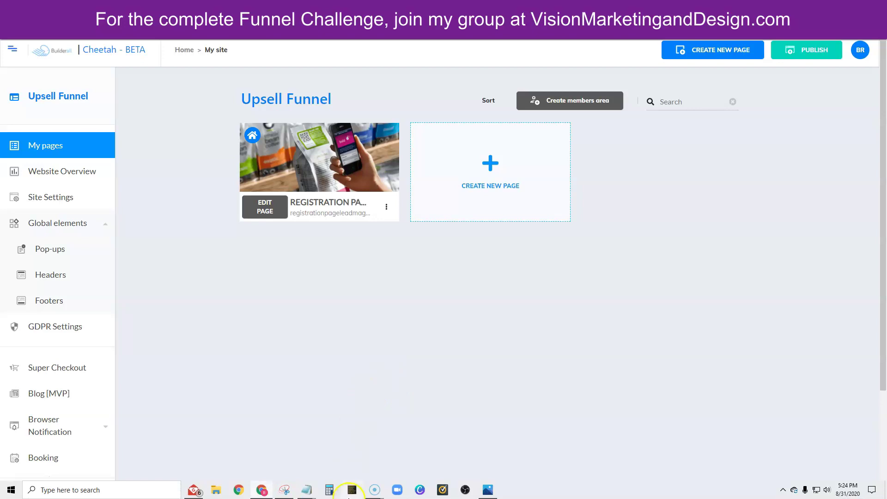
pyautogui.click(306, 493)
pyautogui.moveTo(504, 250); pyautogui.dragTo(569, 251)
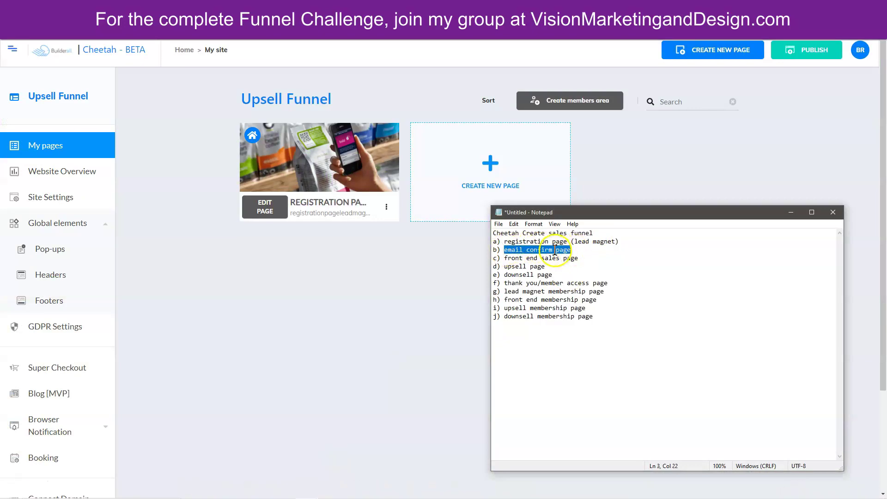
pyautogui.rightClick(555, 252)
pyautogui.click(569, 279)
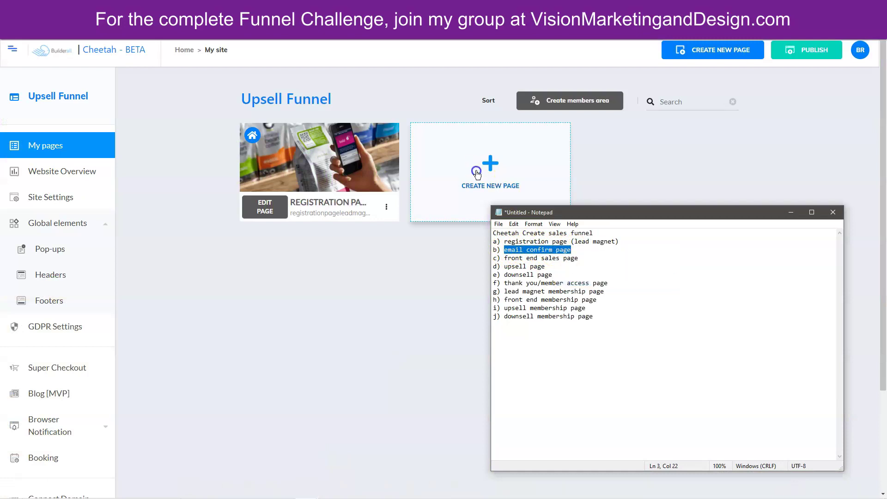
# - Start a new page in the Upsell Funnel site and enter "email confirm page" as its name, title and description
pyautogui.click(478, 173)
pyautogui.scroll(5, 386, 210)
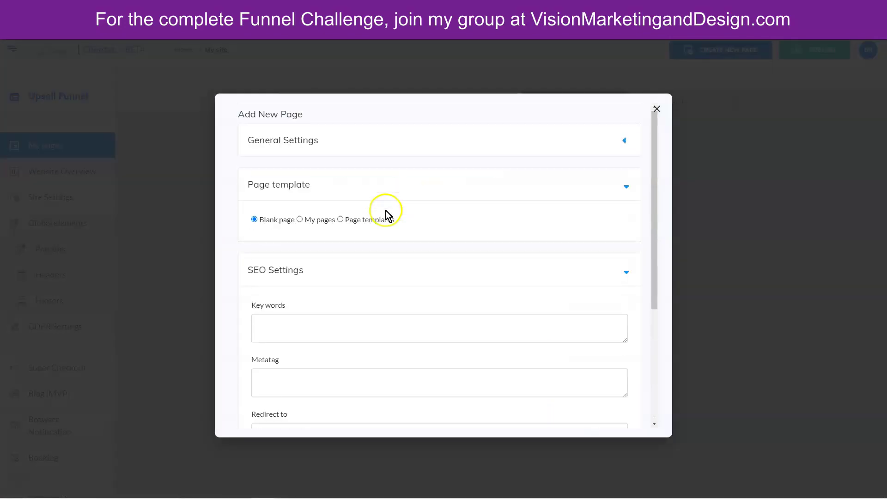
pyautogui.click(311, 140)
pyautogui.click(275, 192)
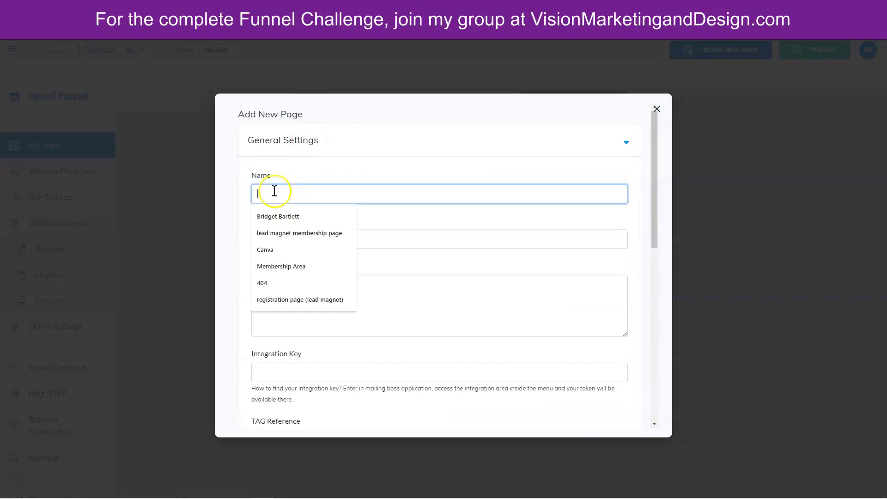
pyautogui.hotkey('ctrl', 'v')
pyautogui.click(264, 237)
pyautogui.hotkey('ctrl', 'v')
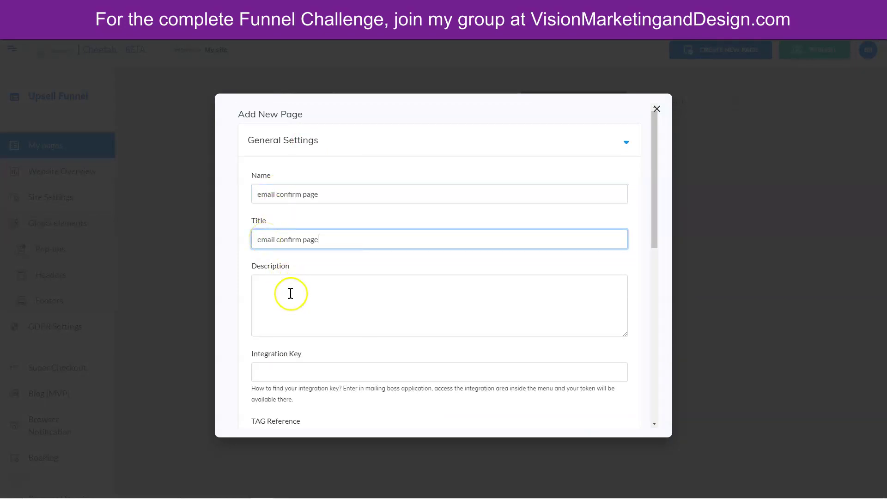
pyautogui.click(262, 293)
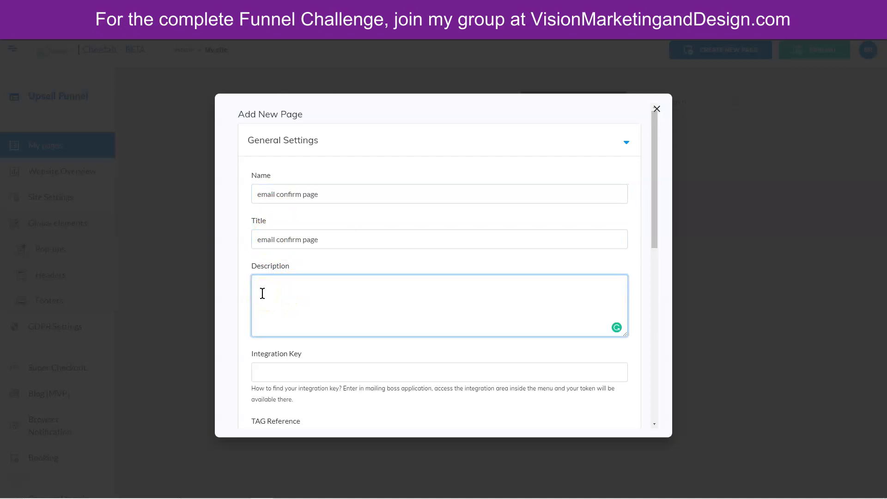
# - Keep the Blank page template for the new page, review its SEO settings, and save the page
pyautogui.scroll(-3, 303, 309)
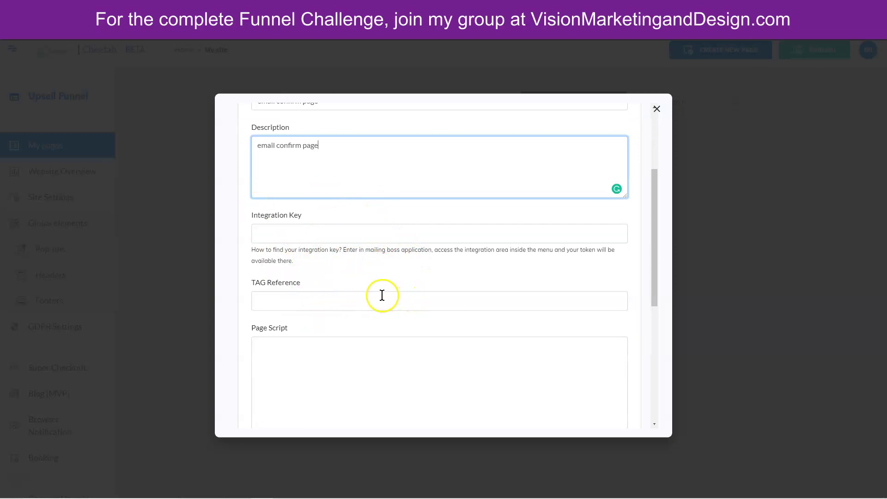
pyautogui.scroll(-4, 383, 301)
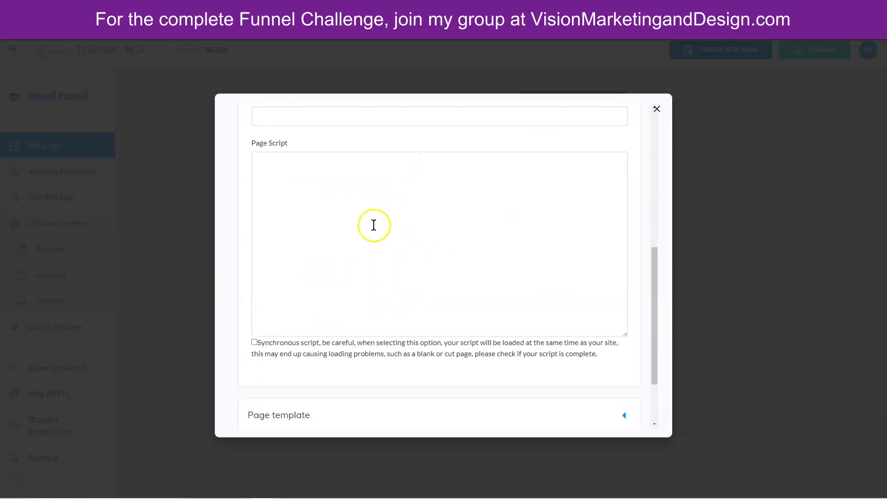
pyautogui.scroll(-2, 411, 321)
pyautogui.click(433, 336)
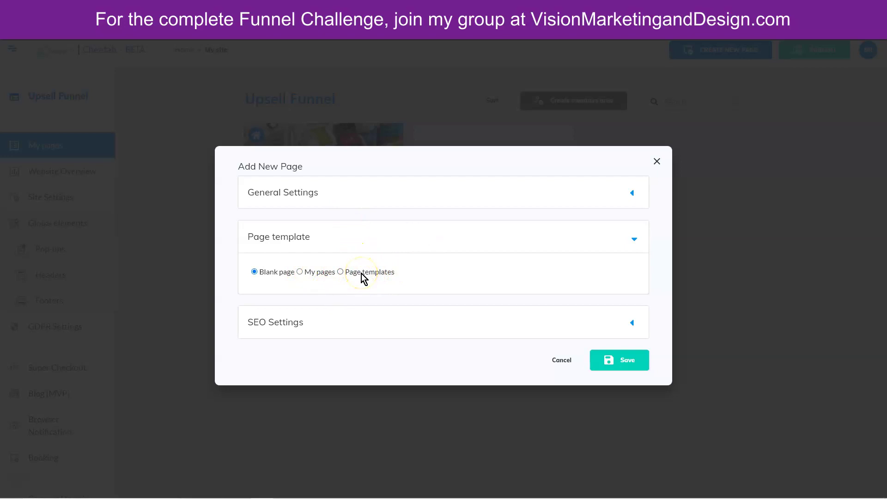
pyautogui.click(273, 276)
pyautogui.click(280, 326)
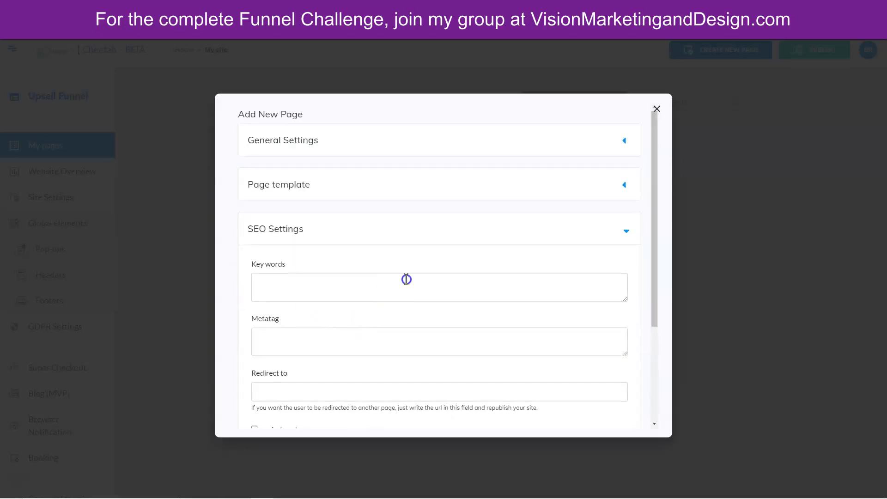
pyautogui.scroll(-2, 342, 238)
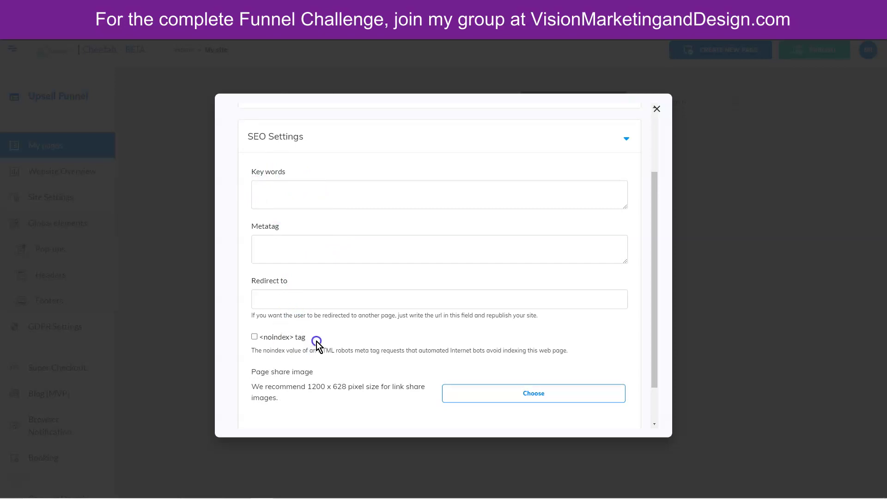
pyautogui.scroll(-1, 319, 340)
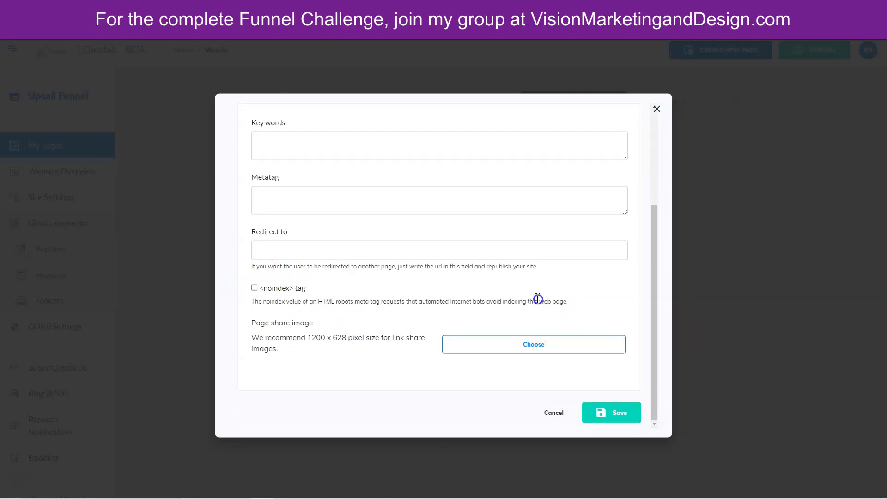
pyautogui.click(607, 418)
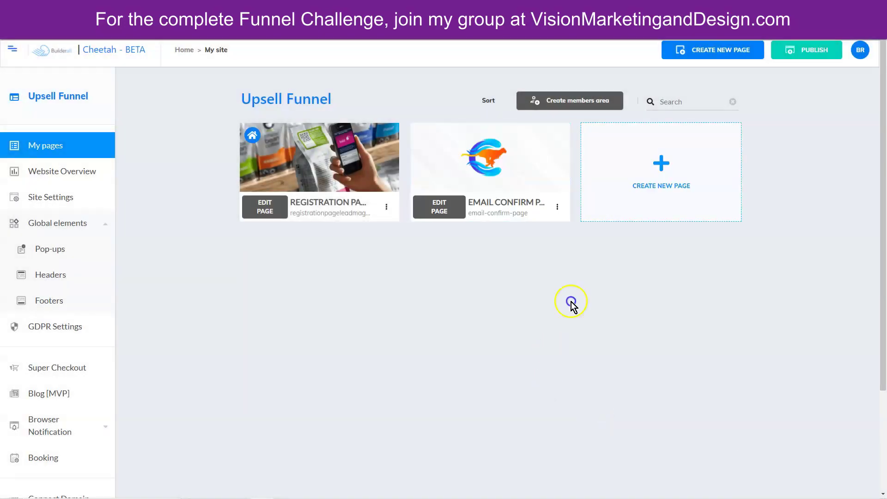
# - Start a new page in the Upsell Funnel site and copy the name "front end sales page" from the Notepad funnel outline
pyautogui.click(664, 172)
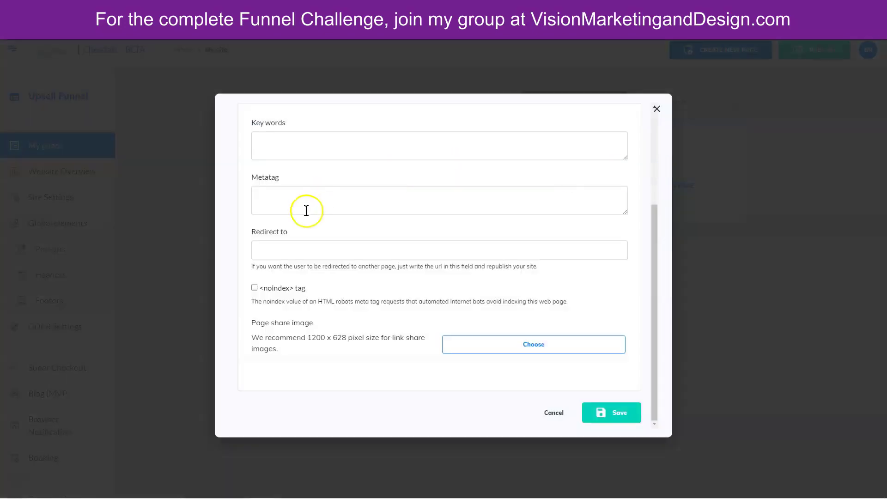
pyautogui.scroll(5, 306, 209)
pyautogui.click(292, 134)
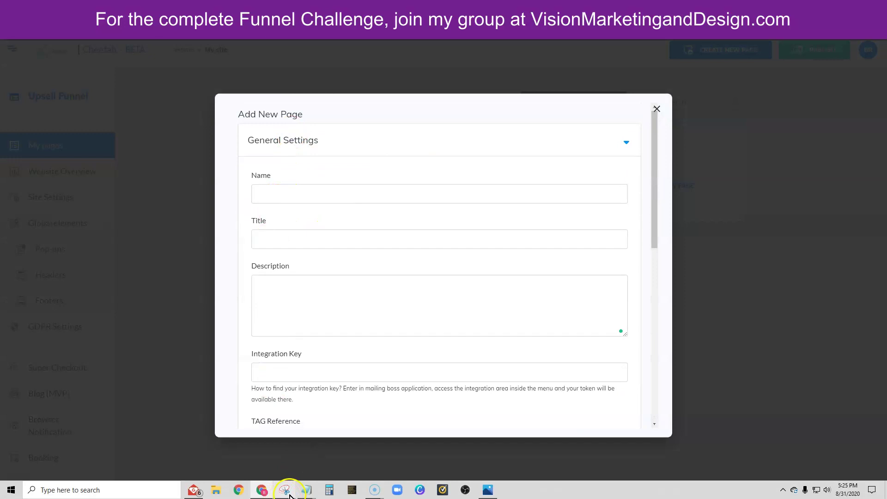
pyautogui.moveTo(307, 489)
pyautogui.click(347, 443)
pyautogui.moveTo(505, 258); pyautogui.dragTo(573, 257)
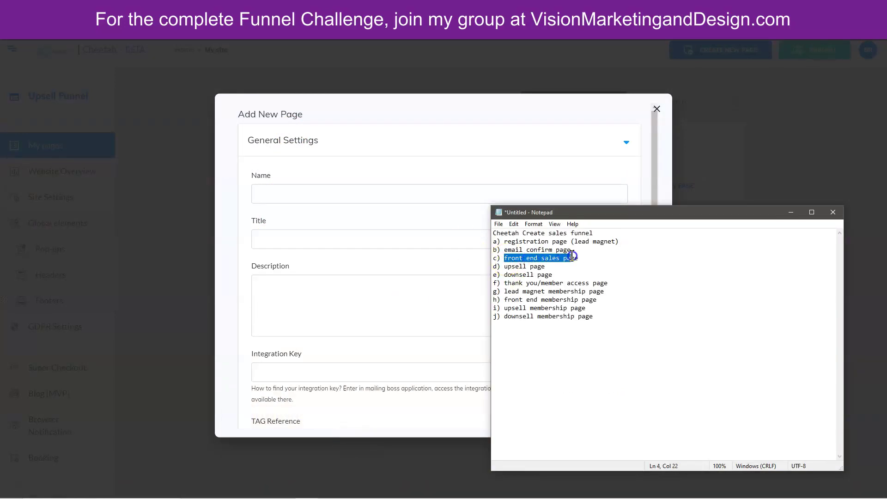
pyautogui.rightClick(573, 258)
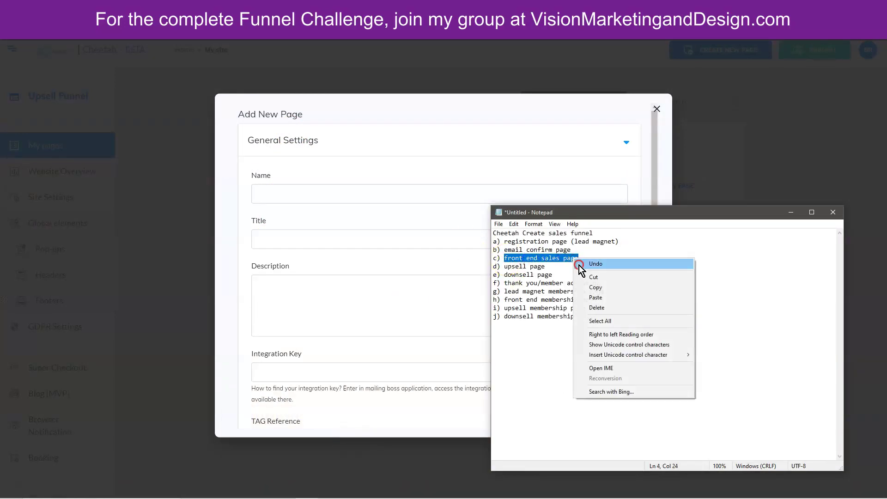
pyautogui.click(590, 285)
# - Enter "front end sales page" as the new page's name, title and description
pyautogui.click(281, 195)
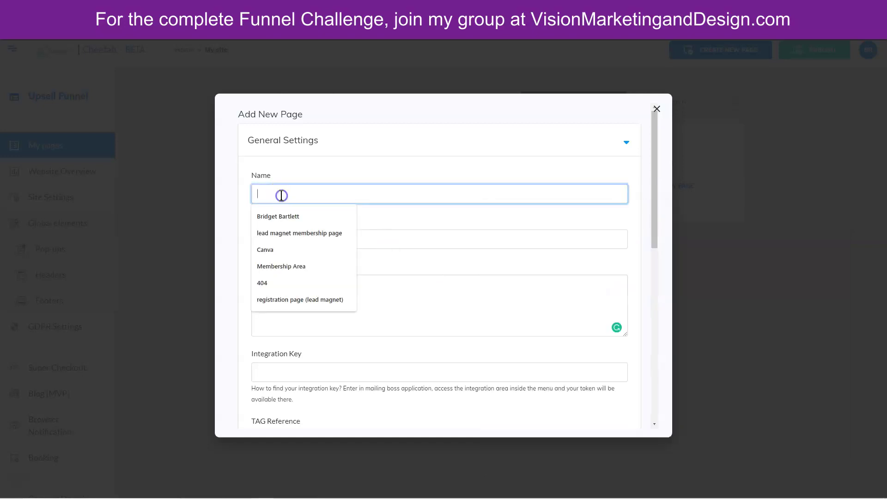
pyautogui.hotkey('ctrl', 'v')
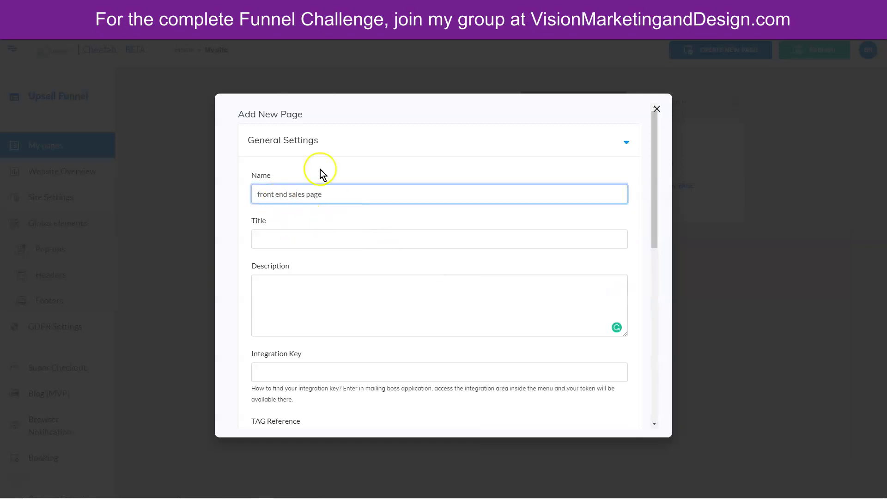
pyautogui.click(280, 241)
pyautogui.hotkey('ctrl', 'v')
pyautogui.click(282, 286)
pyautogui.hotkey('ctrl', 'v')
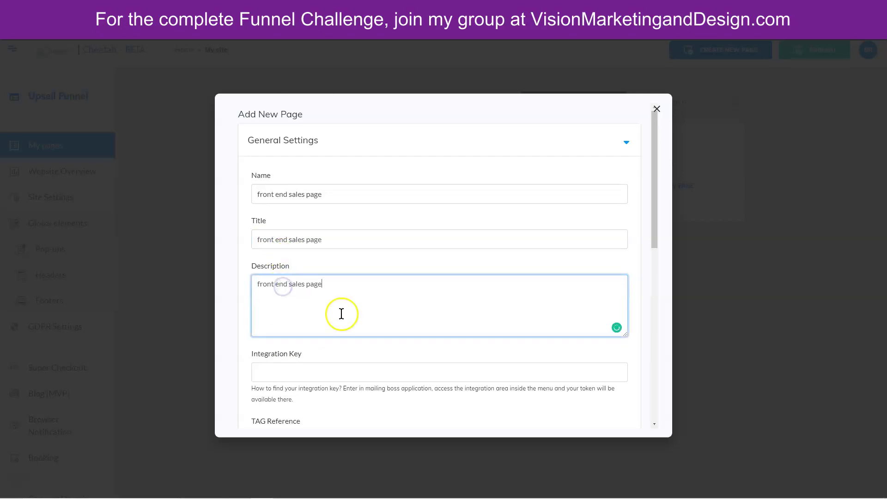
# - Keep the Blank page template for the front end sales page, review its SEO settings, and save the page
pyautogui.scroll(-4, 352, 312)
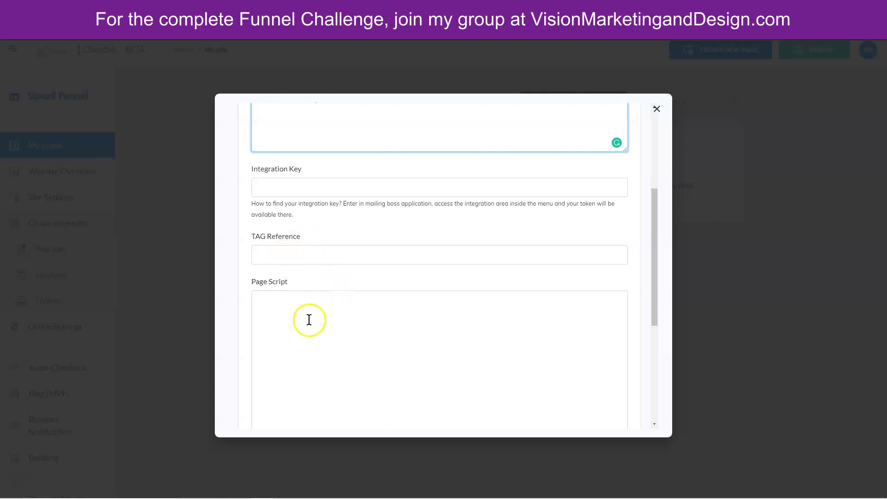
pyautogui.scroll(-5, 309, 320)
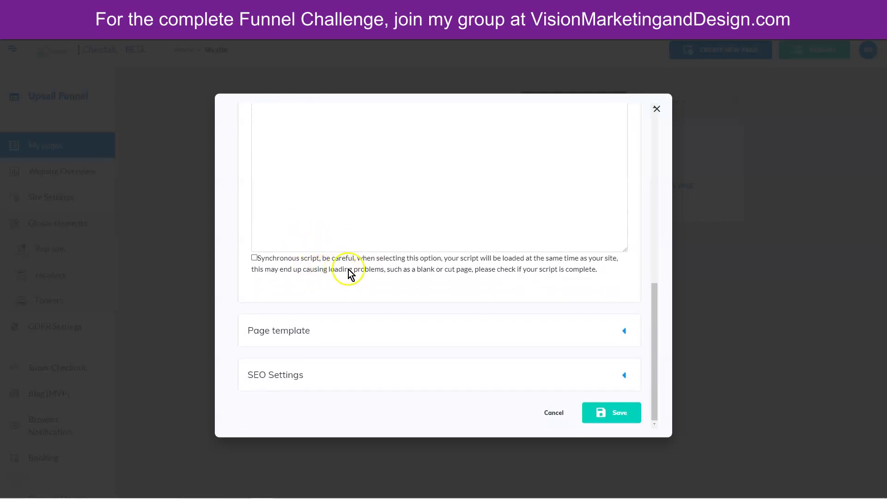
pyautogui.click(296, 331)
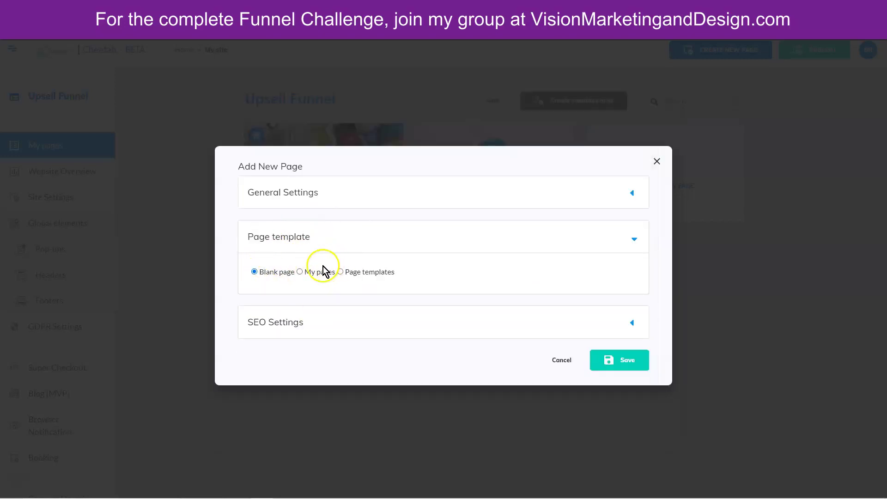
pyautogui.click(335, 322)
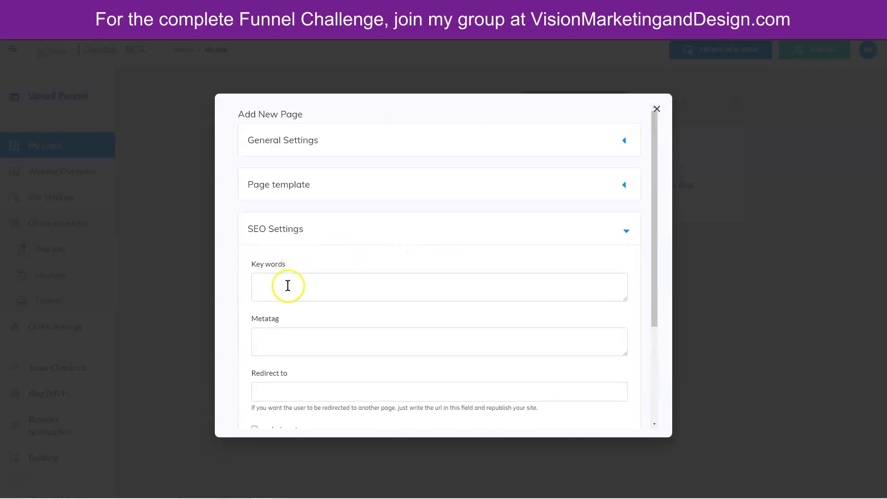
pyautogui.scroll(-3, 297, 291)
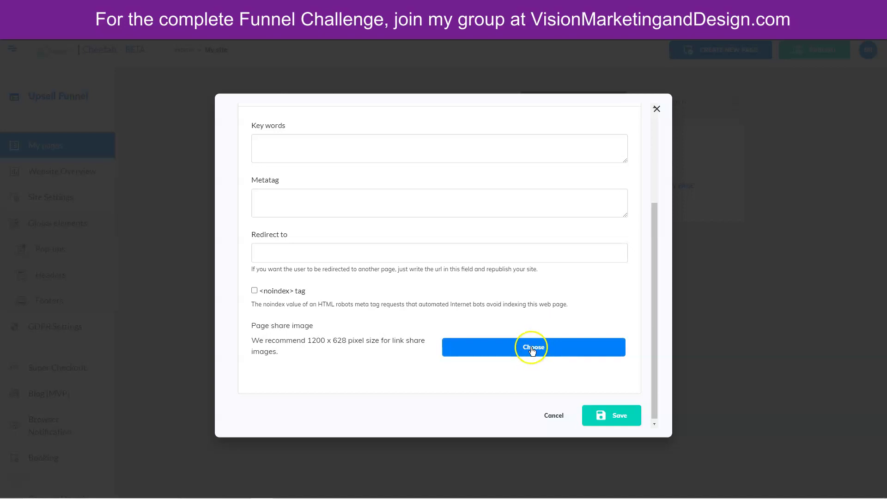
pyautogui.click(631, 414)
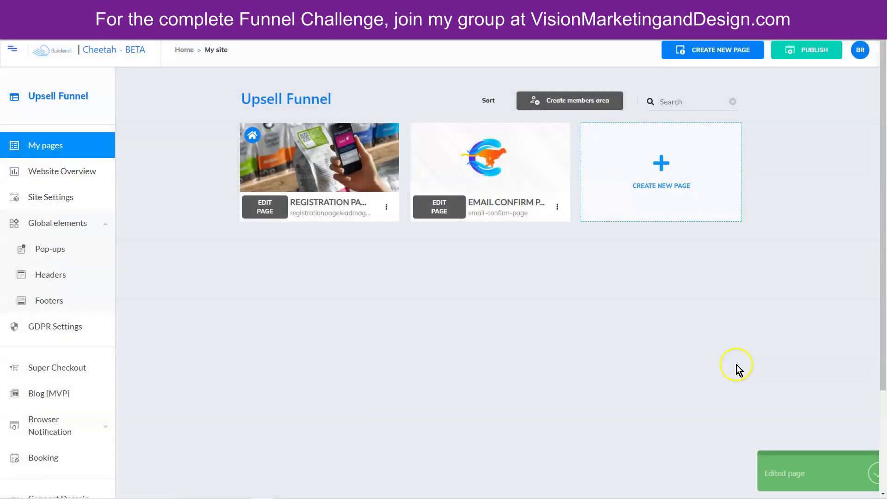
# - Create the "upsell page" and "downsell page" using the names copied from the Notepad funnel outline
pyautogui.click(306, 490)
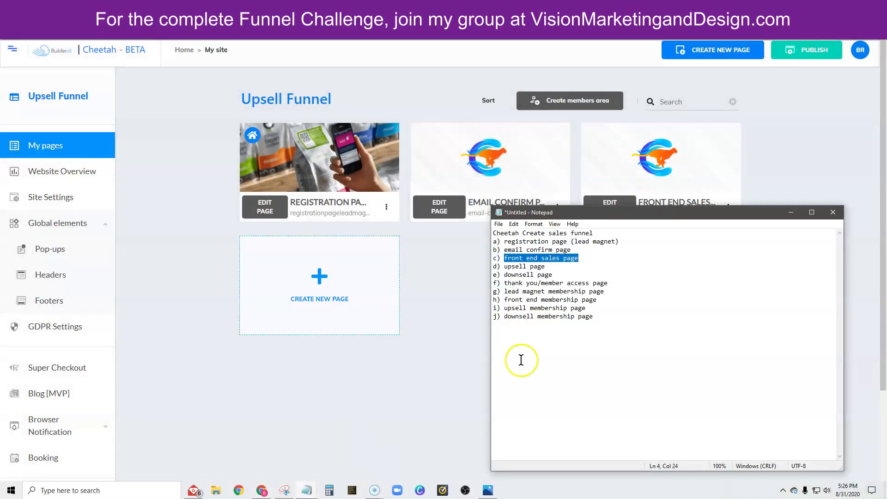
pyautogui.moveTo(607, 323); pyautogui.dragTo(702, 290)
pyautogui.click(670, 283)
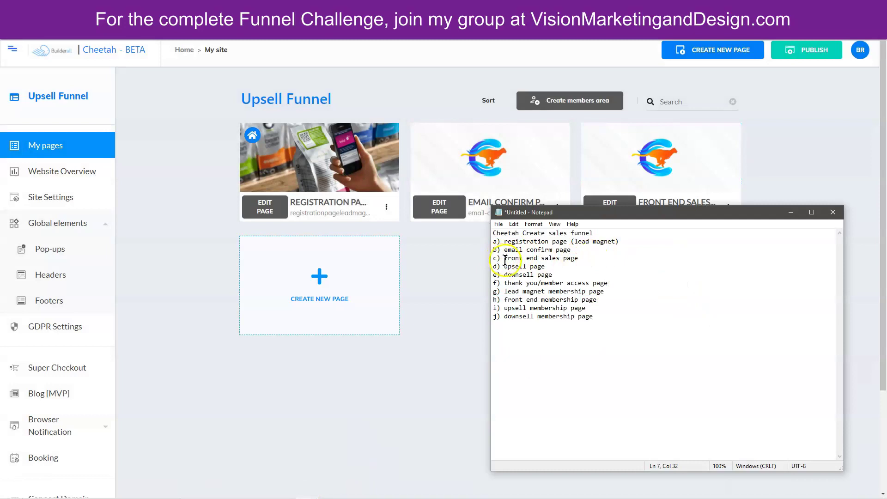
pyautogui.moveTo(497, 283); pyautogui.dragTo(550, 341)
pyautogui.click(550, 341)
pyautogui.moveTo(504, 266); pyautogui.dragTo(544, 266)
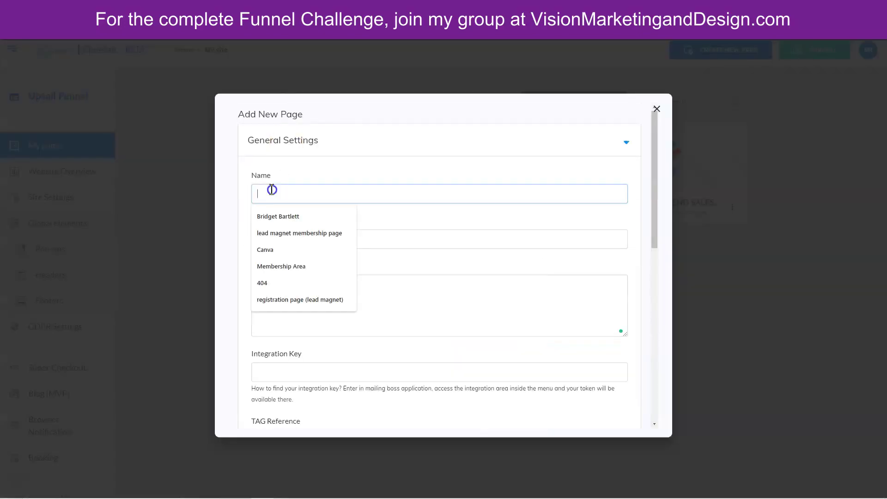
pyautogui.scroll(-5, 356, 313)
pyautogui.moveTo(504, 274); pyautogui.dragTo(552, 274)
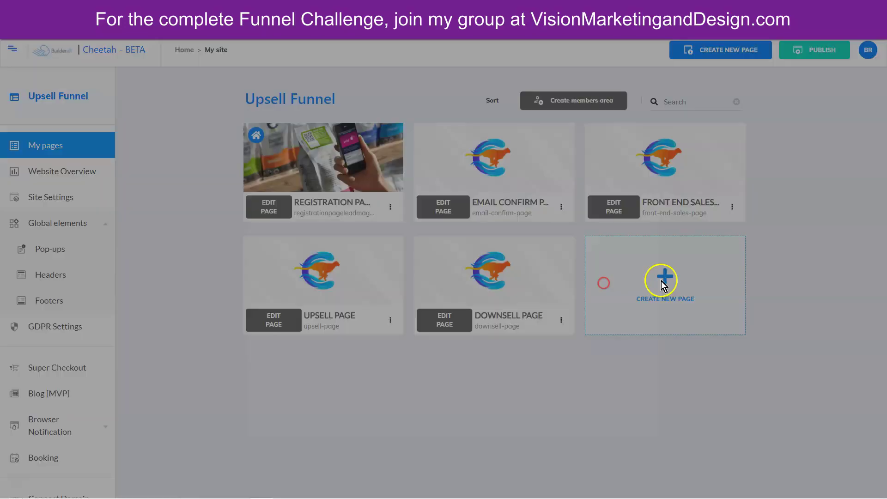
# - Create the thank you/member access, lead magnet membership, front end membership, upsell membership and downsell membership pages from the Notepad outline
pyautogui.moveTo(504, 291); pyautogui.dragTo(600, 292)
pyautogui.rightClick(601, 292)
pyautogui.click(622, 320)
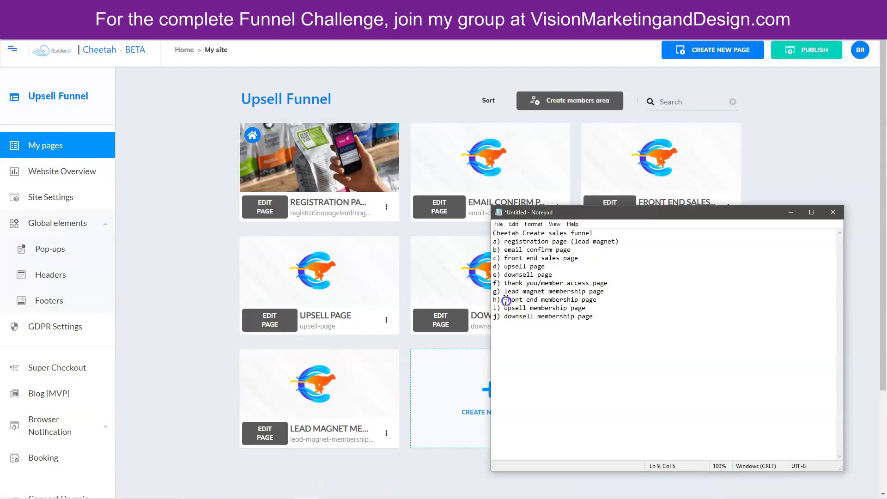
pyautogui.moveTo(504, 300); pyautogui.dragTo(597, 300)
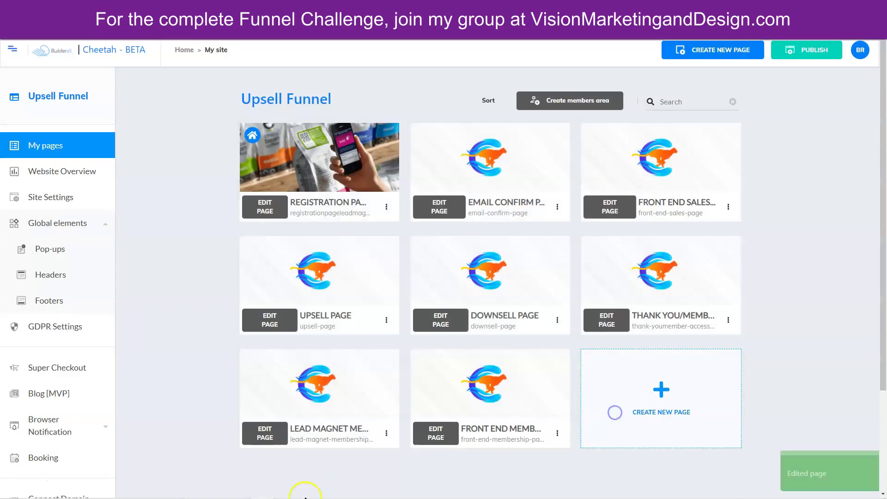
pyautogui.moveTo(504, 308); pyautogui.dragTo(586, 308)
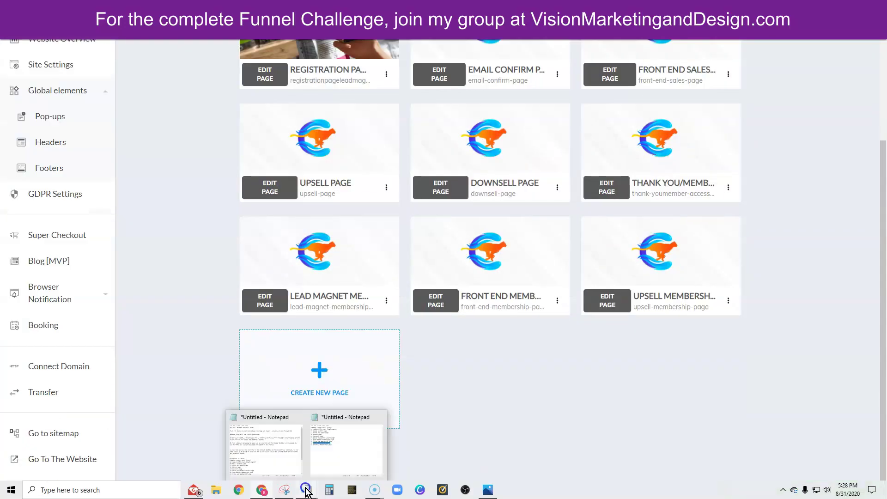
pyautogui.moveTo(504, 316); pyautogui.dragTo(533, 319)
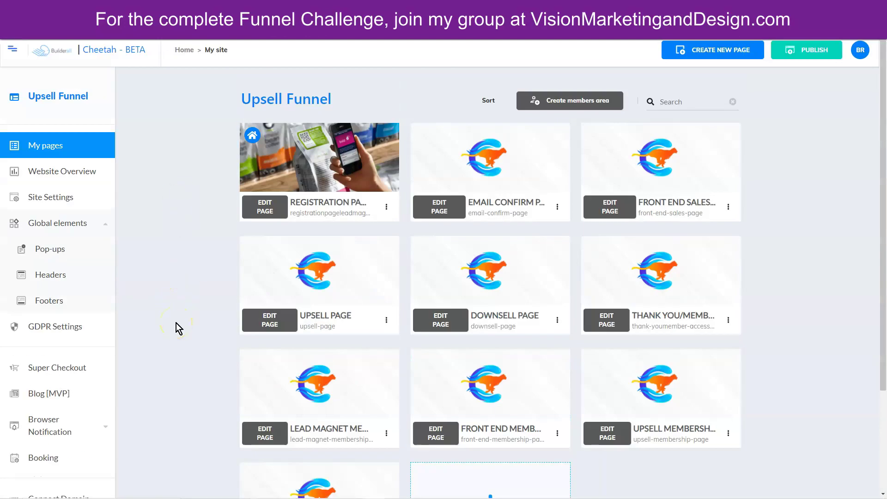
# - Open the registration page in the page editor and add a blank panel to it
pyautogui.click(267, 209)
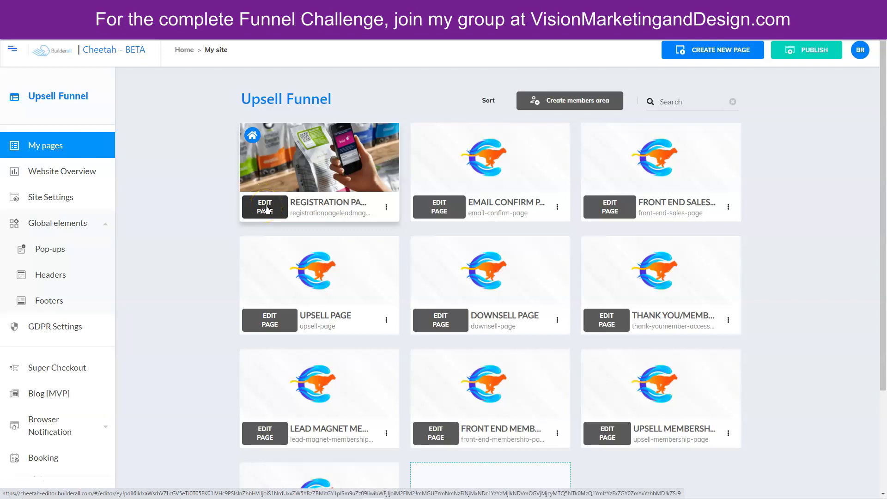
pyautogui.click(266, 206)
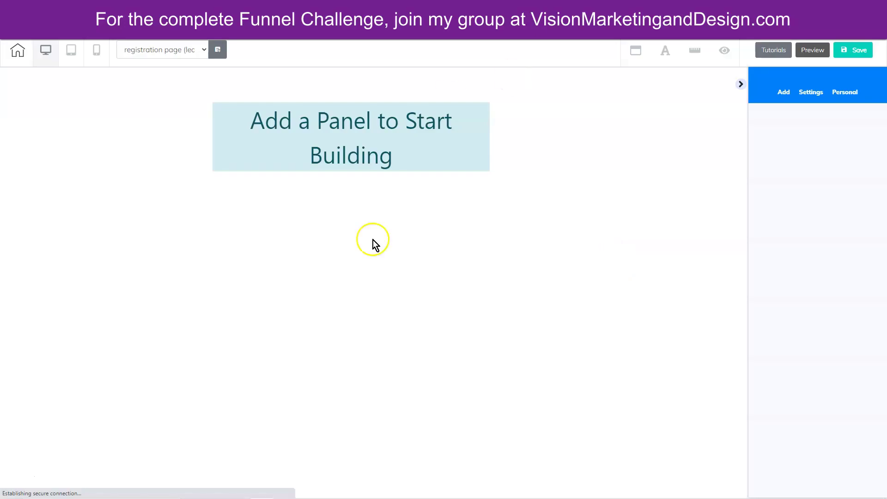
pyautogui.click(782, 93)
pyautogui.click(793, 121)
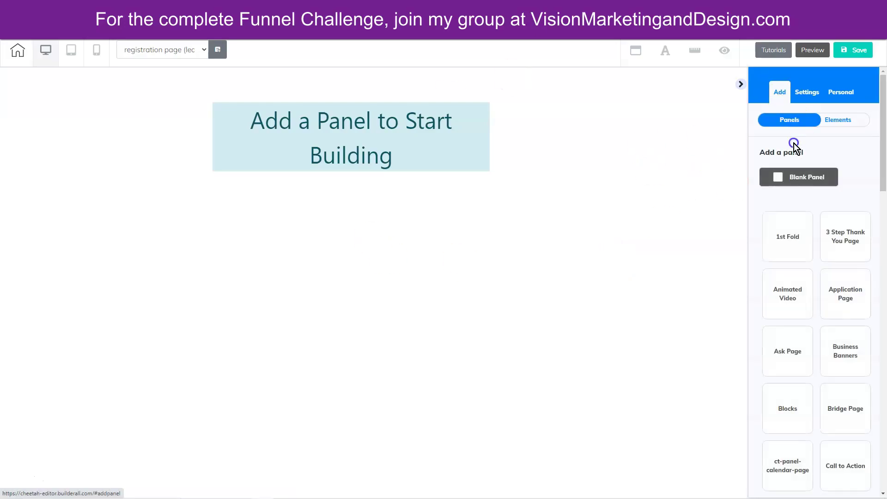
pyautogui.click(784, 180)
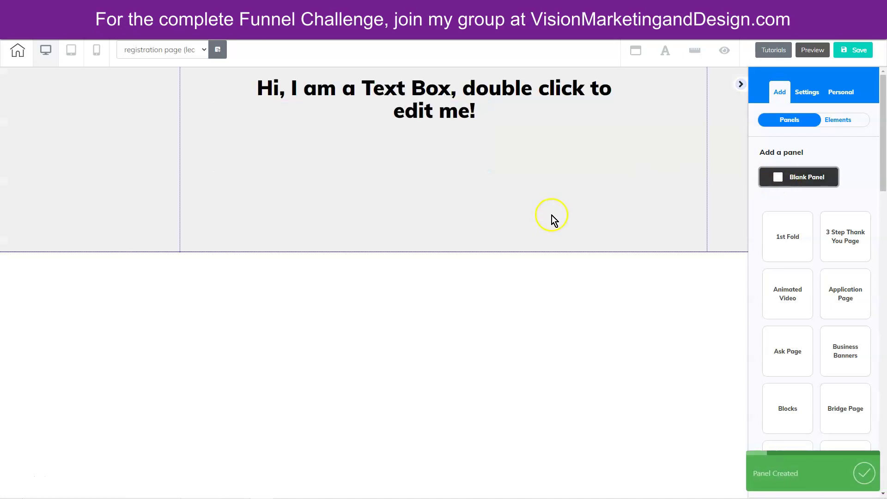
pyautogui.click(422, 141)
pyautogui.doubleClick(278, 110)
pyautogui.click(260, 104)
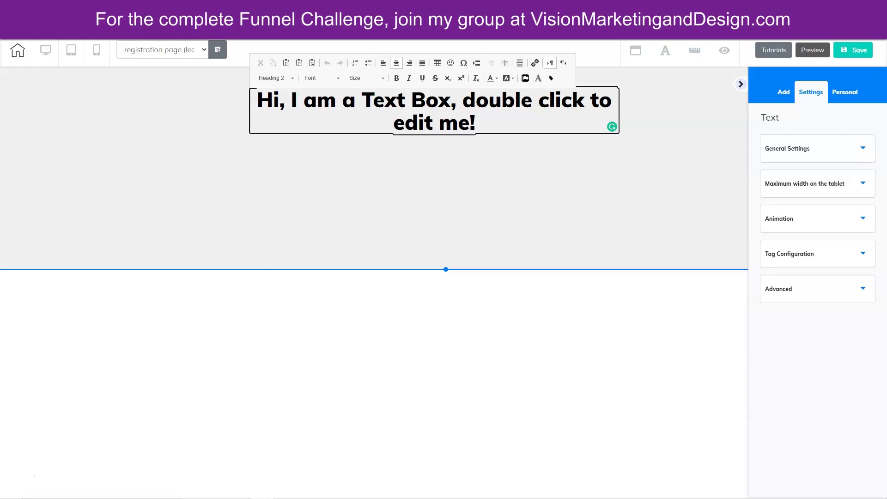
pyautogui.press('Escape')
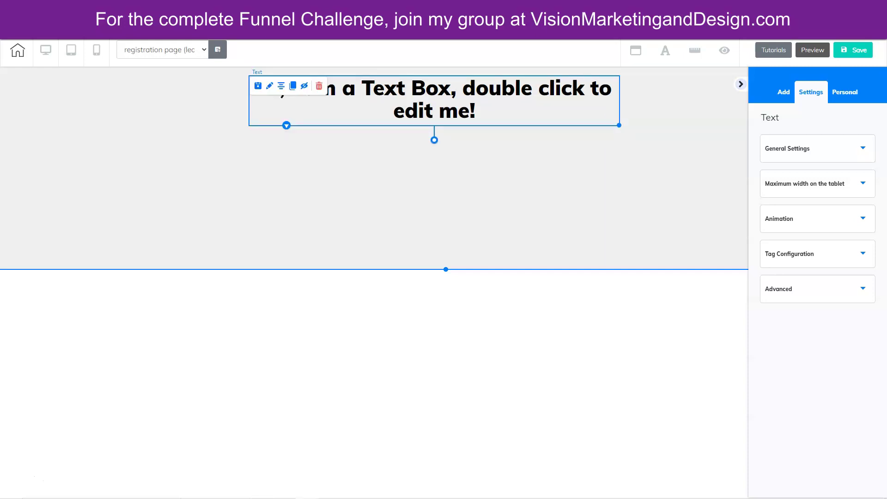
# - Copy "registration page (lead magnet)" from the Notepad outline and replace the panel's placeholder text with it
pyautogui.hotkey('alt', 'Tab')
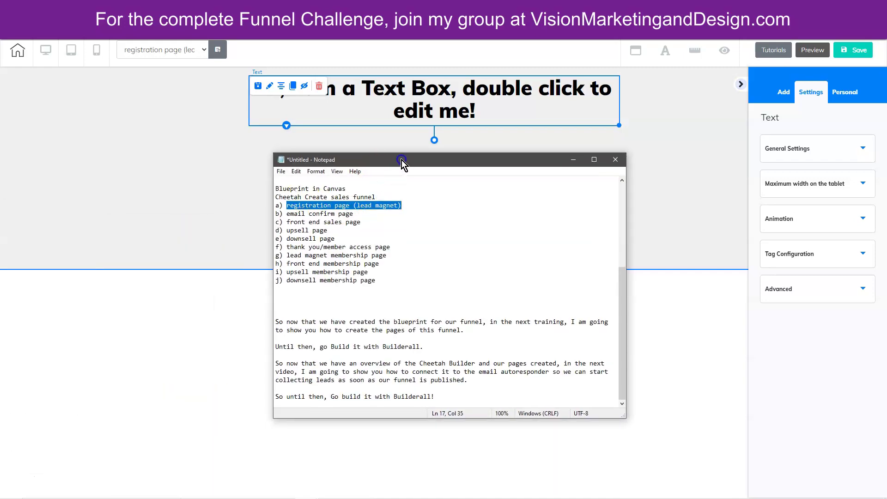
pyautogui.moveTo(532, 160); pyautogui.dragTo(3, 128)
pyautogui.click(111, 134)
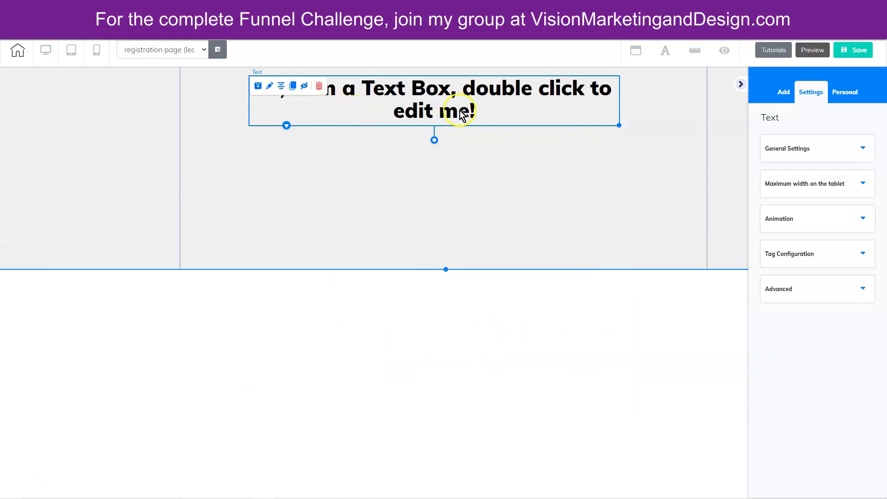
pyautogui.doubleClick(434, 113)
pyautogui.moveTo(255, 104); pyautogui.dragTo(492, 122)
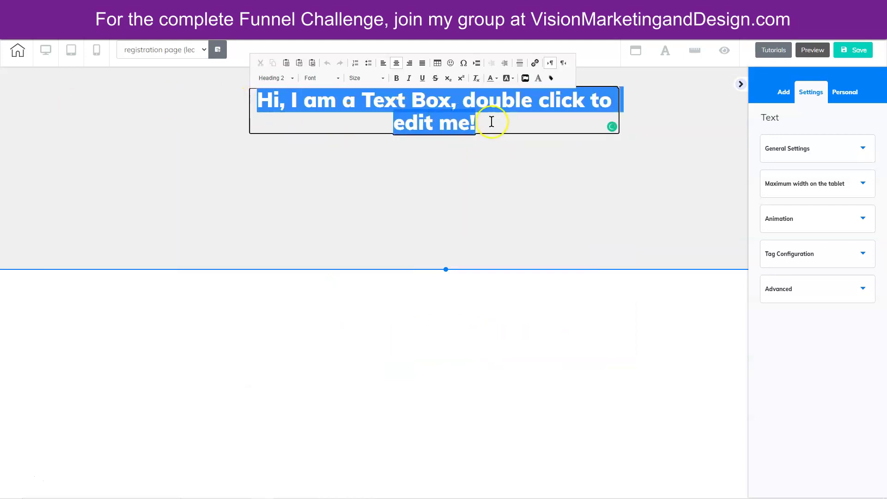
pyautogui.hotkey('ctrl', 'v')
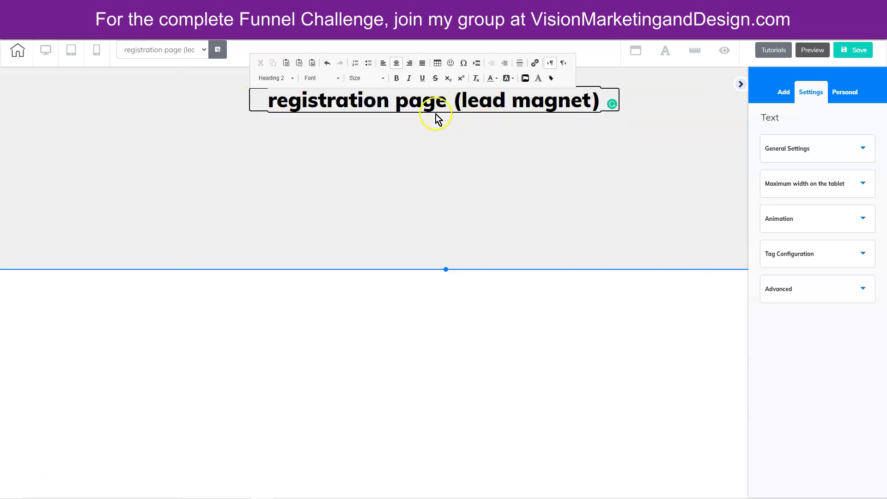
# - Move the heading slightly lower in the panel, save the registration page and agree to publish the site
pyautogui.click(435, 161)
pyautogui.moveTo(422, 89); pyautogui.dragTo(422, 119)
pyautogui.click(853, 50)
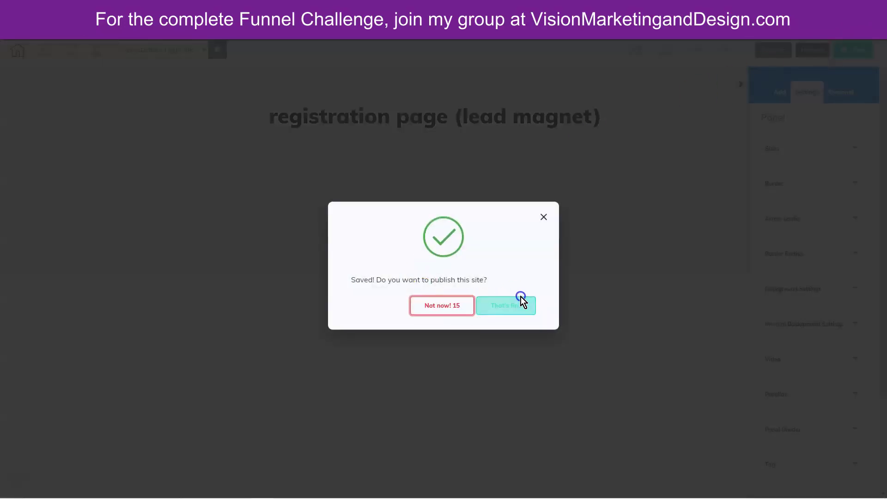
pyautogui.click(516, 301)
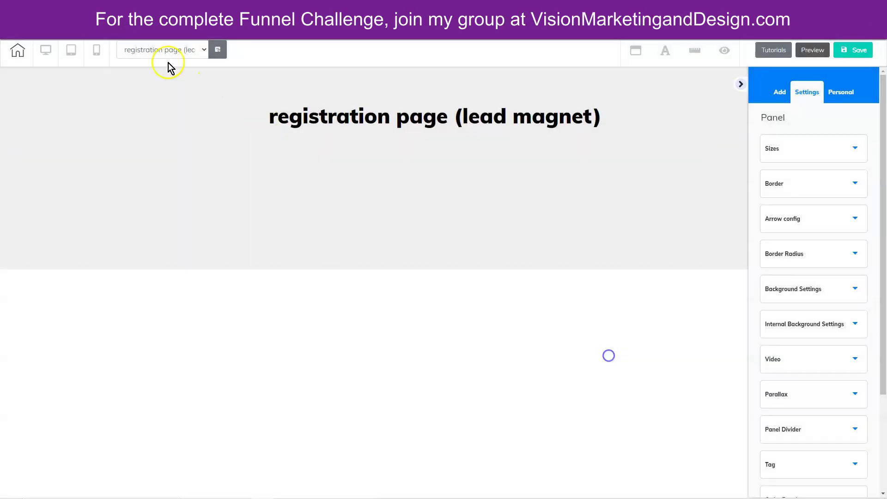
# - Switch the page editor from the registration page to the email confirm page
pyautogui.click(160, 50)
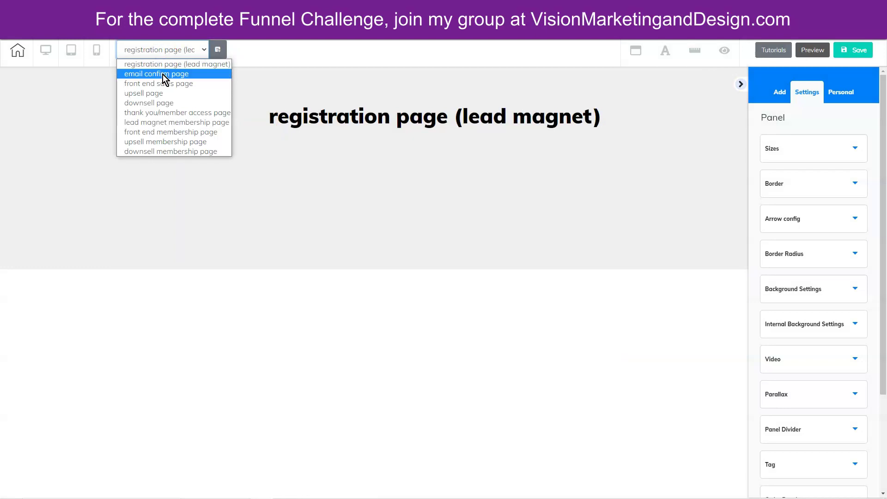
pyautogui.click(163, 75)
pyautogui.click(483, 276)
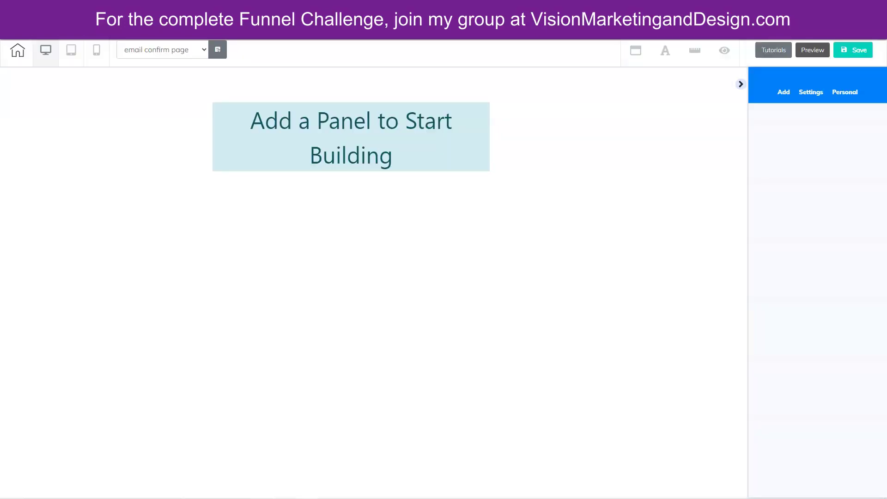
# - Add a blank panel to the email confirm page
pyautogui.click(784, 95)
pyautogui.click(792, 121)
pyautogui.click(808, 179)
pyautogui.click(808, 180)
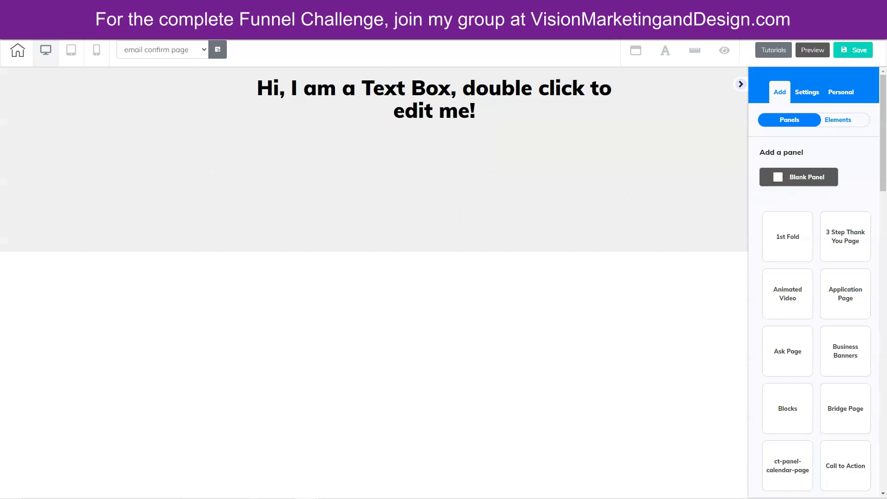
# - Copy "email confirm page" from the Notepad outline and replace the new panel's placeholder text with it
pyautogui.hotkey('alt', 'Tab')
pyautogui.moveTo(307, 121); pyautogui.dragTo(376, 93)
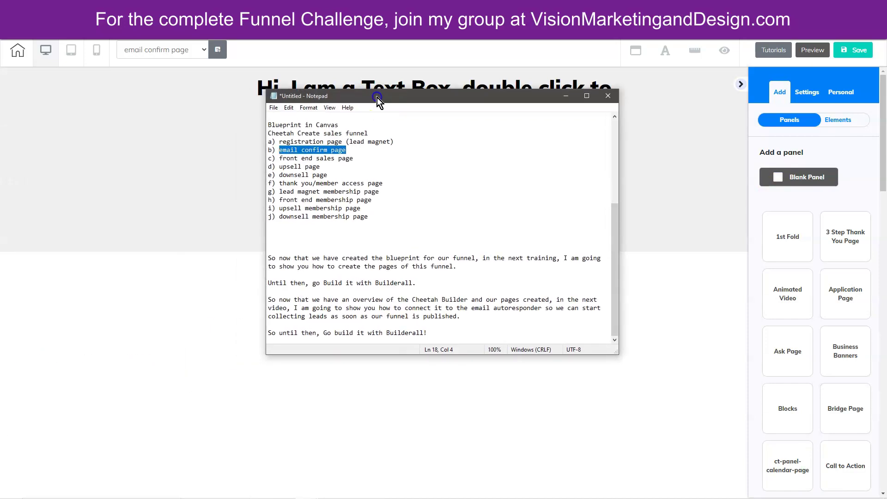
pyautogui.rightClick(312, 153)
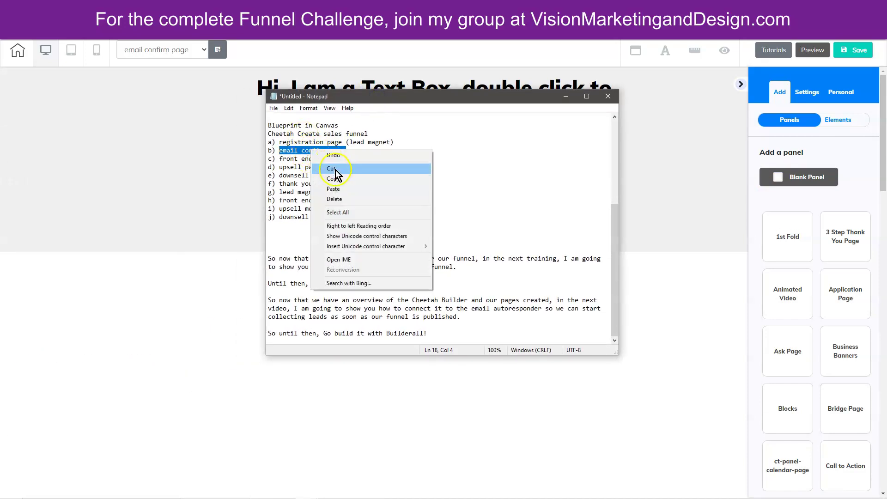
pyautogui.click(318, 179)
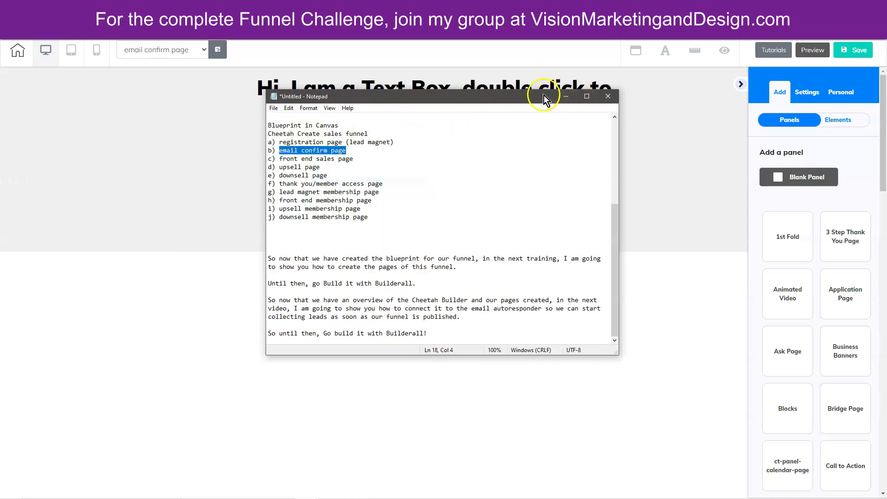
pyautogui.click(566, 96)
pyautogui.click(273, 95)
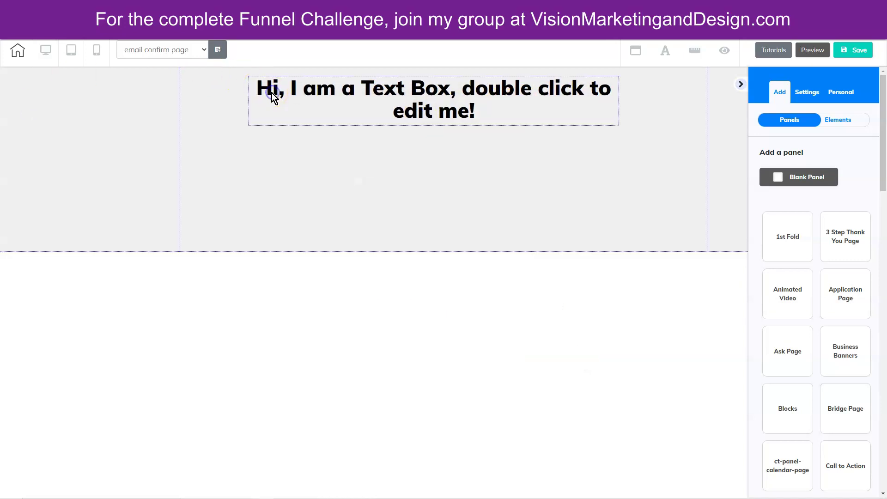
pyautogui.doubleClick(265, 100)
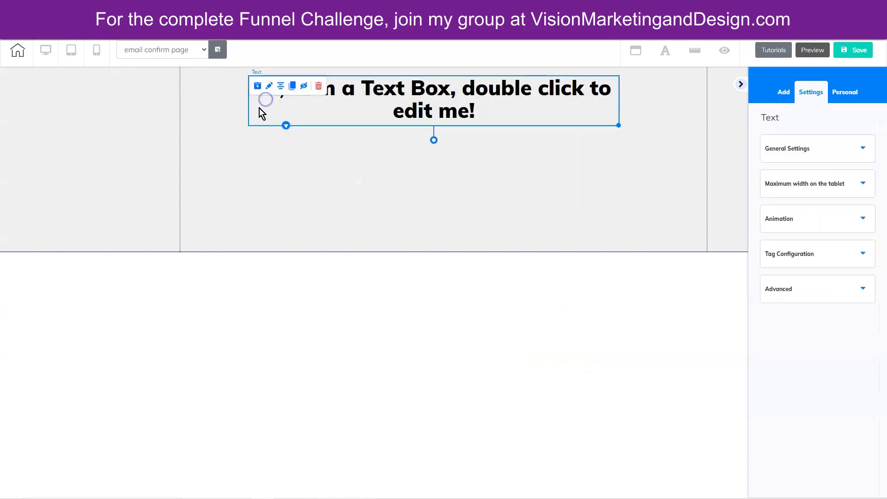
pyautogui.moveTo(256, 99); pyautogui.dragTo(499, 121)
pyautogui.hotkey('ctrl', 'v')
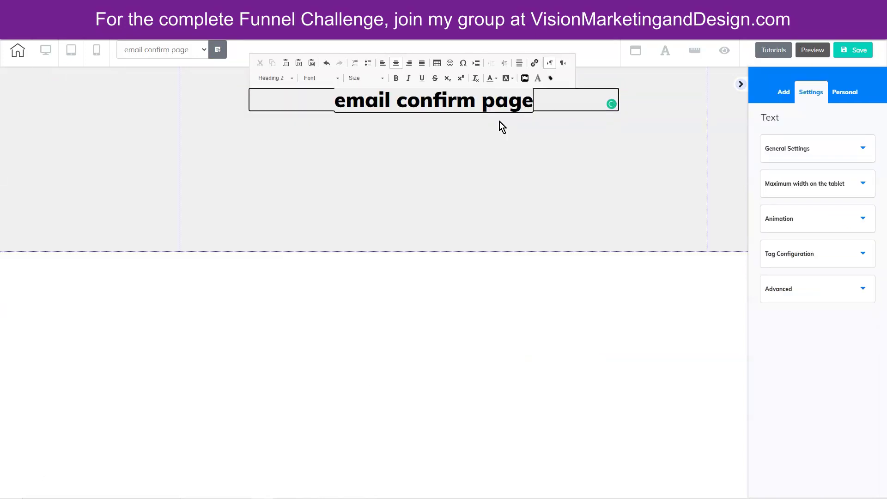
pyautogui.click(435, 143)
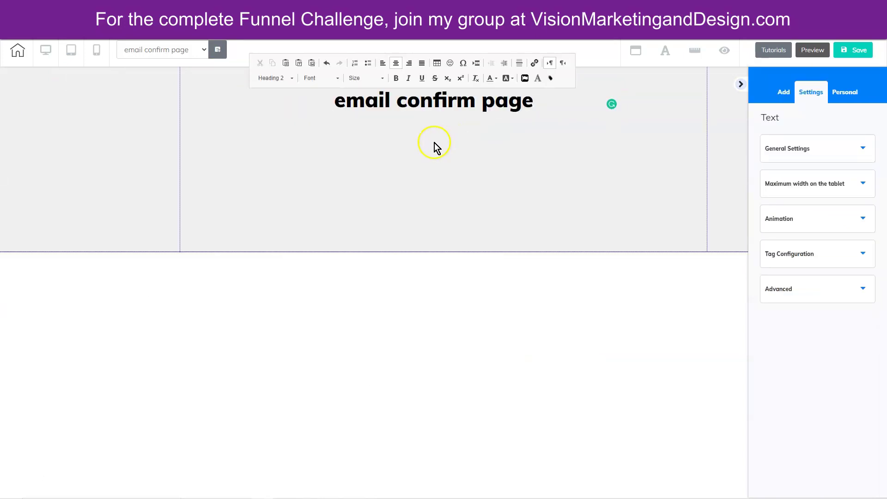
# - Save the email confirm page and agree to publish the site
pyautogui.click(853, 48)
pyautogui.click(507, 306)
pyautogui.click(317, 172)
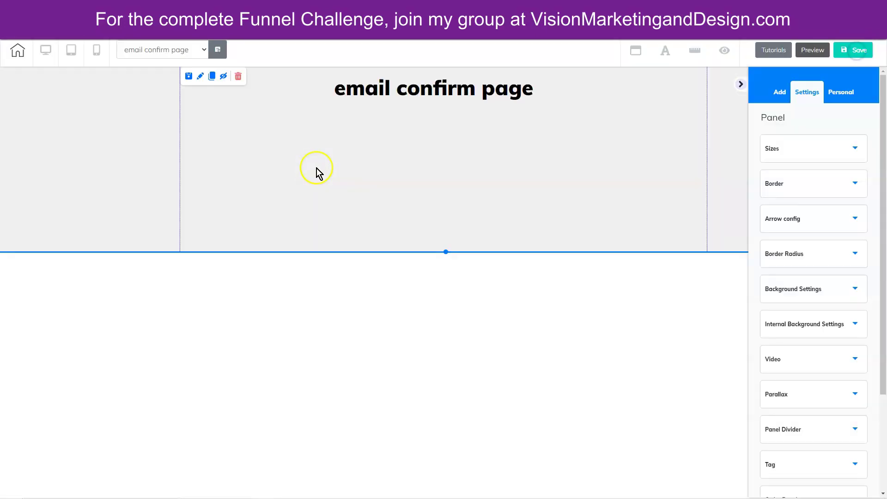
# - Switch the page editor to the front end sales page and add a blank panel to it
pyautogui.click(136, 50)
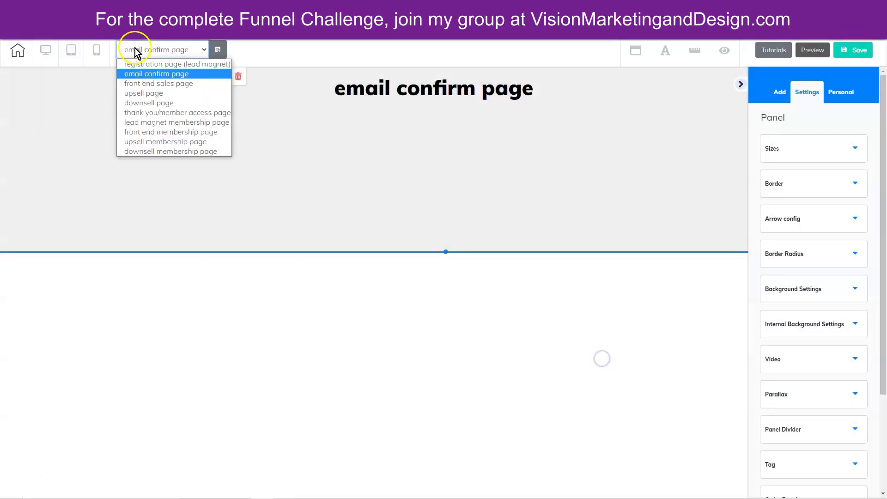
pyautogui.click(130, 84)
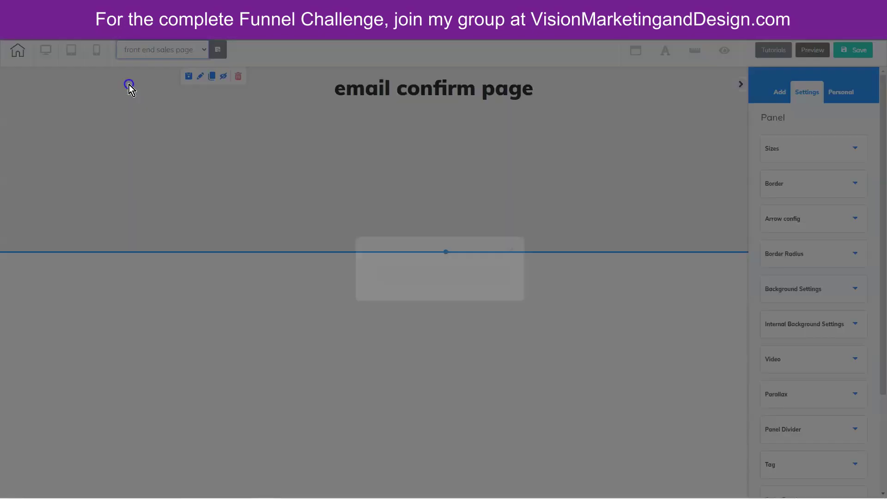
pyautogui.click(484, 280)
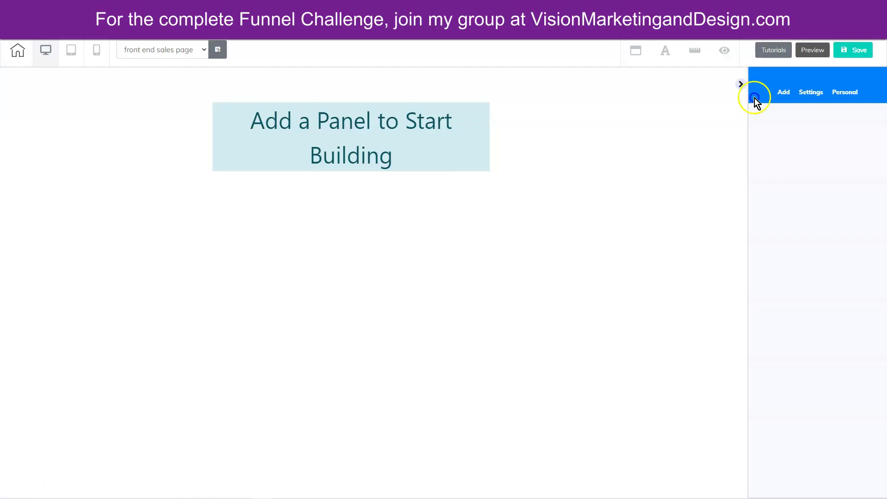
pyautogui.click(786, 93)
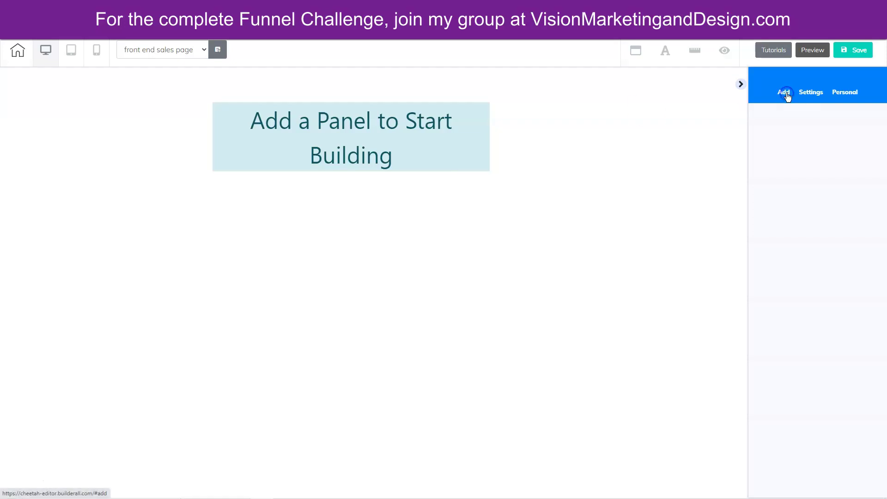
pyautogui.click(799, 175)
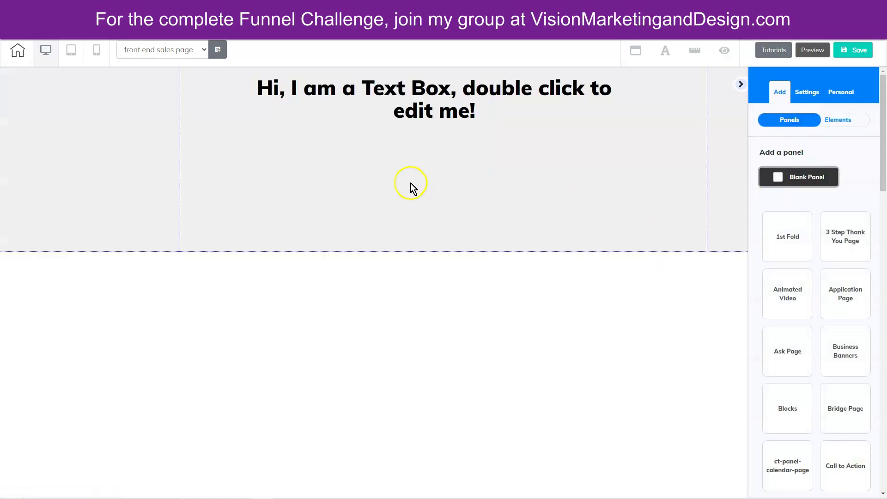
# - Cut "front end sales page" from the Notepad outline and replace the panel's placeholder text with it
pyautogui.hotkey('alt', 'Tab')
pyautogui.moveTo(409, 183); pyautogui.dragTo(468, 158)
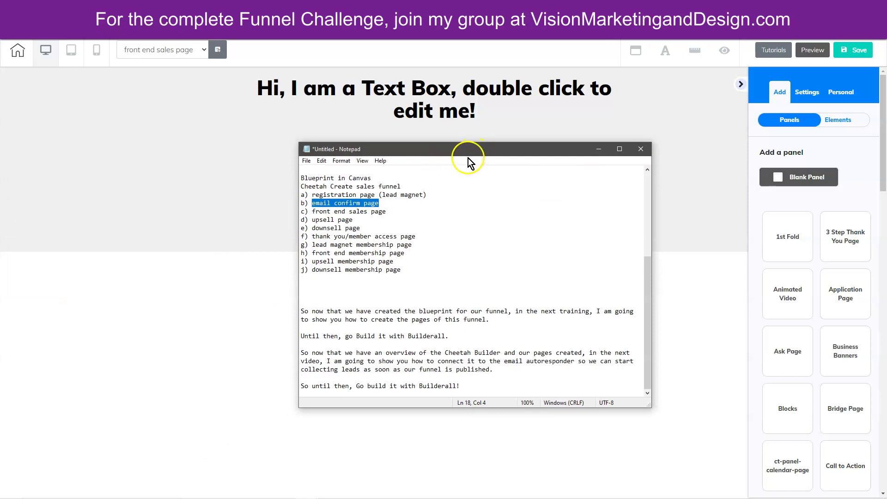
pyautogui.moveTo(301, 219)
pyautogui.mouseDown()
pyautogui.moveTo(342, 220)
pyautogui.moveTo(314, 213)
pyautogui.mouseUp()
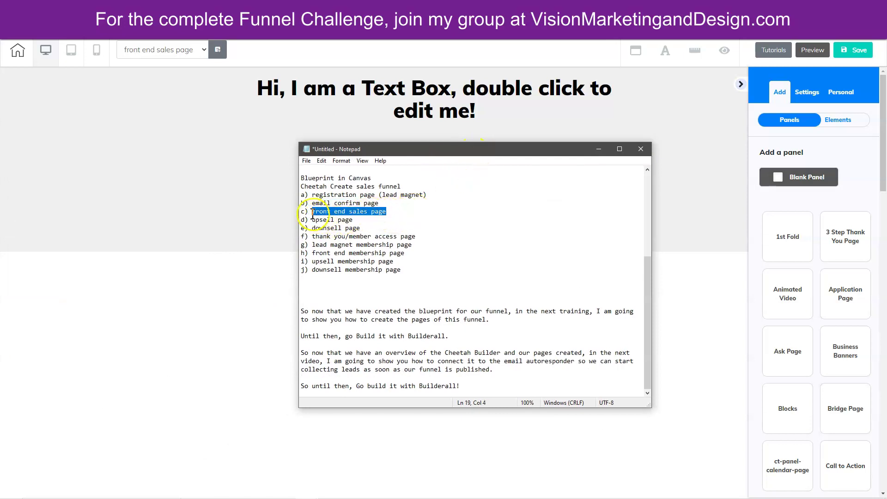
pyautogui.rightClick(314, 213)
pyautogui.click(332, 229)
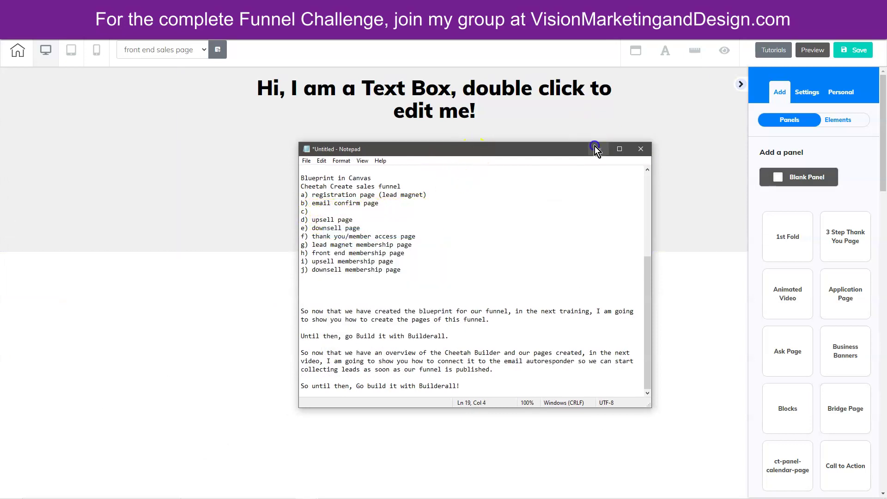
pyautogui.click(325, 91)
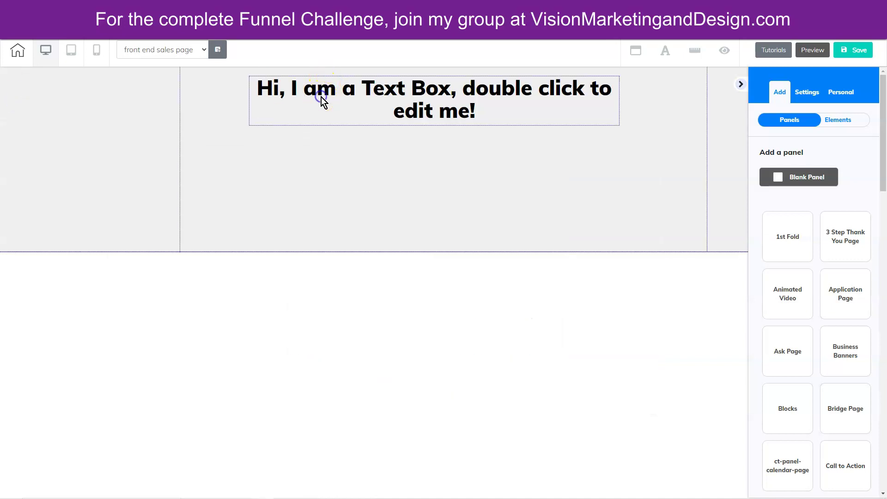
pyautogui.doubleClick(321, 97)
pyautogui.moveTo(255, 101); pyautogui.dragTo(487, 117)
pyautogui.hotkey('ctrl', 'v')
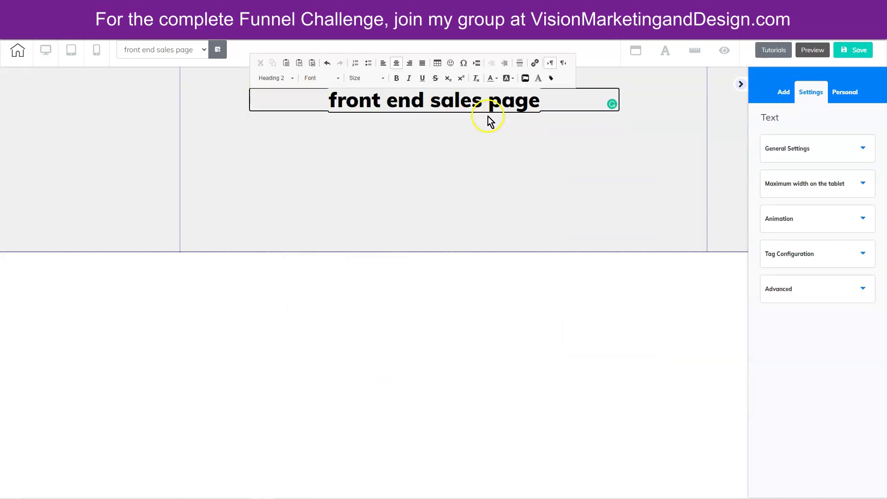
# - Save the front end sales page, agree to publish the site and close the publishing confirmation
pyautogui.click(859, 59)
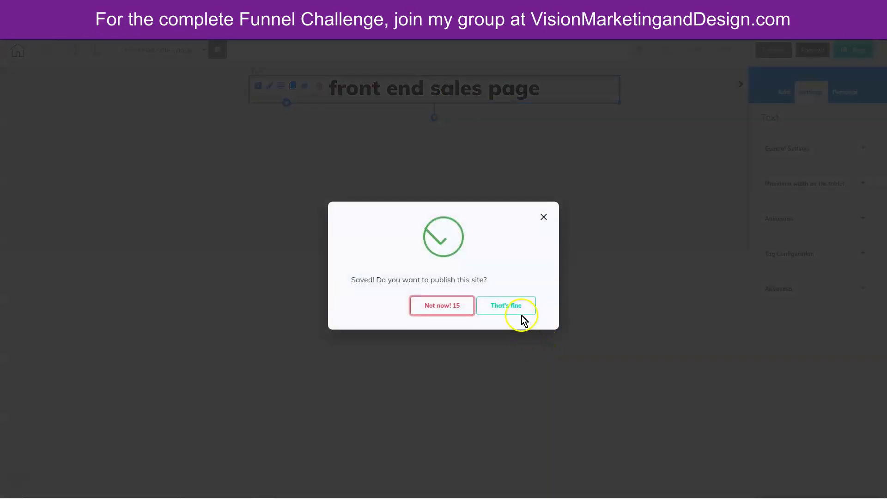
pyautogui.click(521, 313)
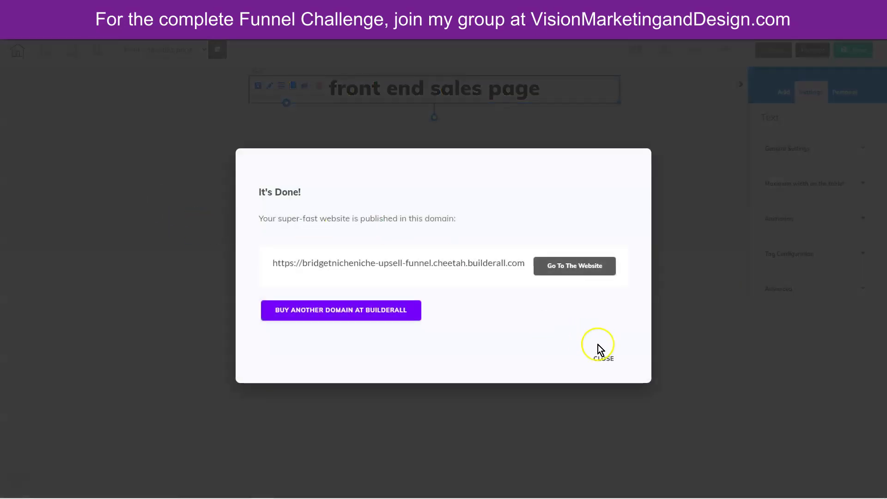
pyautogui.click(600, 359)
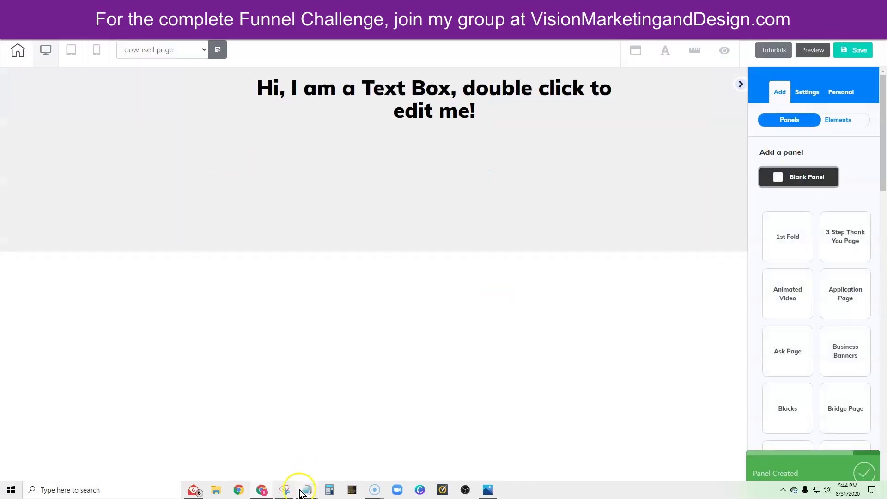
# - Copy "downsell page" from the Notepad outline and replace the placeholder text in the downsell page's panel with it
pyautogui.click(302, 491)
pyautogui.moveTo(553, 274); pyautogui.dragTo(507, 275)
pyautogui.rightClick(509, 275)
pyautogui.click(525, 311)
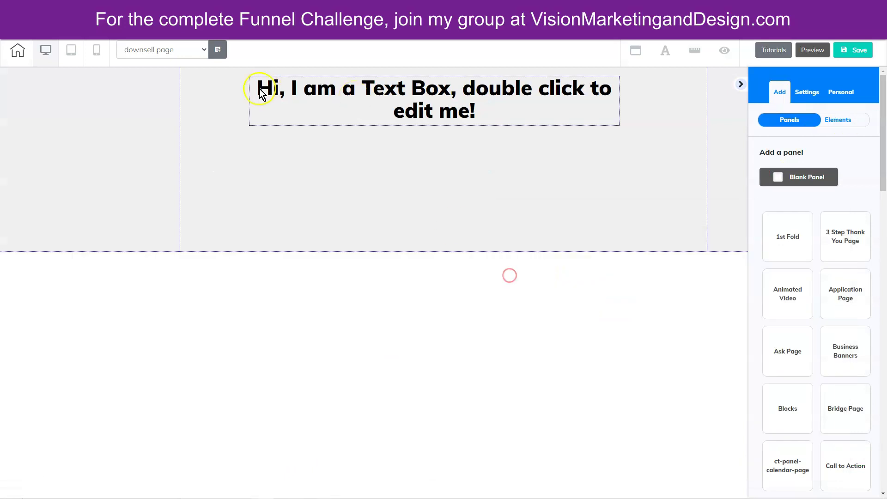
pyautogui.click(268, 93)
pyautogui.click(269, 86)
pyautogui.click(486, 112)
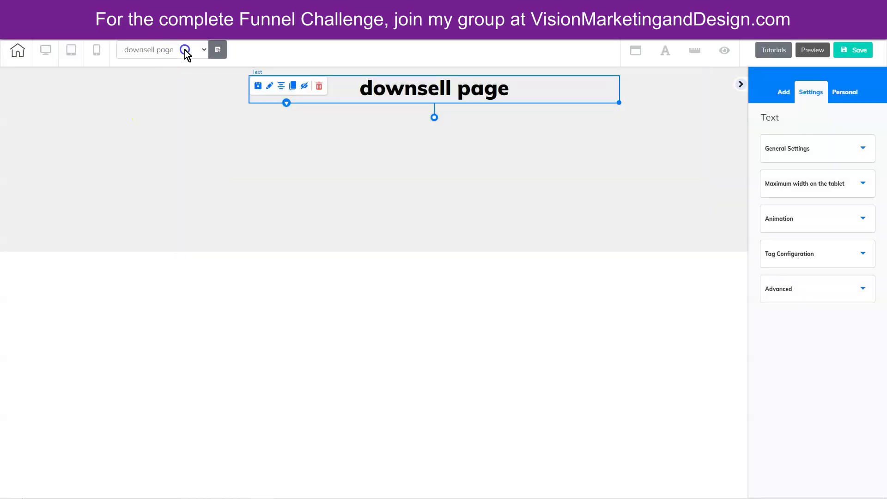
# - Switch the page editor from the downsell page to the thank you/member access page, and from there to the following funnel page
pyautogui.click(188, 50)
pyautogui.click(172, 112)
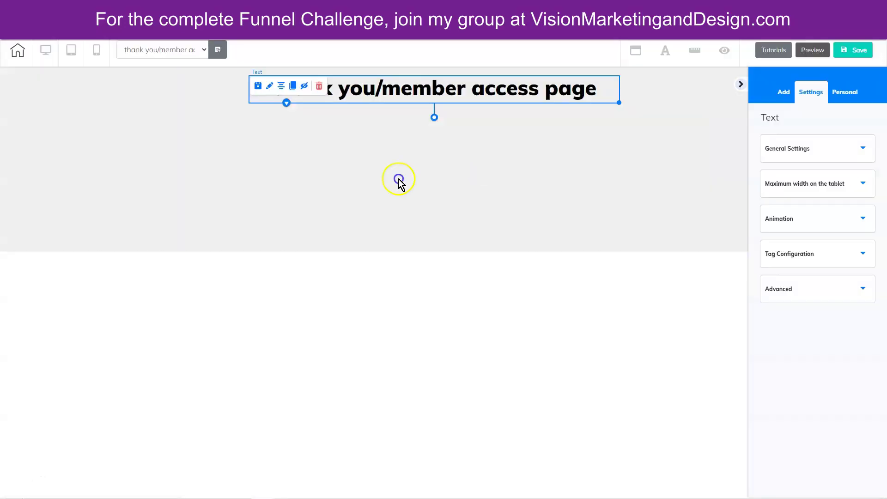
pyautogui.click(194, 54)
pyautogui.click(184, 116)
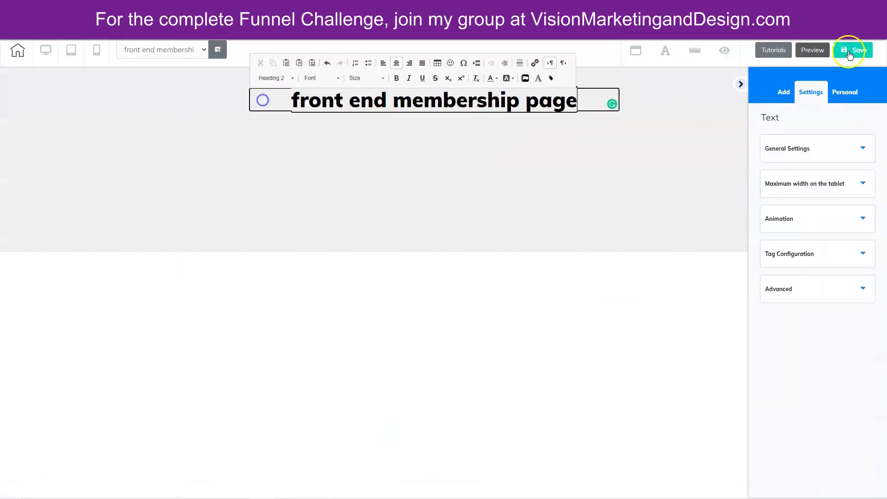
# - Save the front end membership page, switch to the upsell membership page and open the options for adding a panel
pyautogui.click(849, 52)
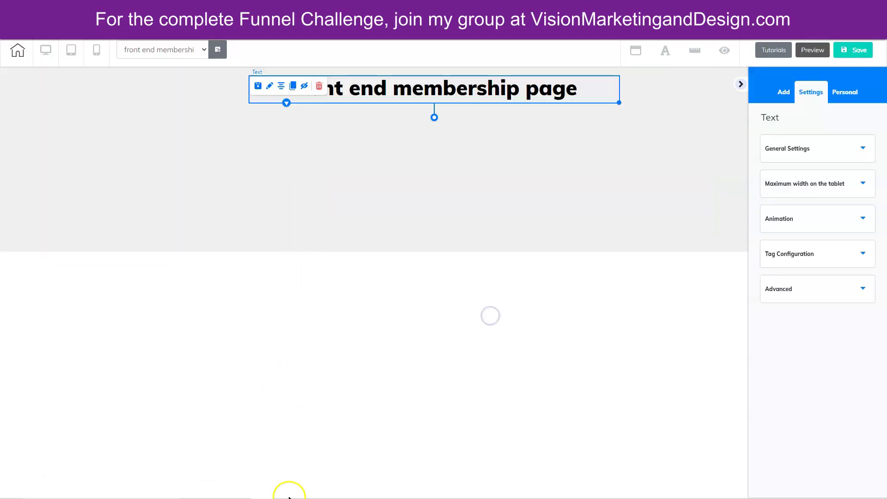
pyautogui.click(289, 495)
pyautogui.click(162, 50)
pyautogui.click(175, 143)
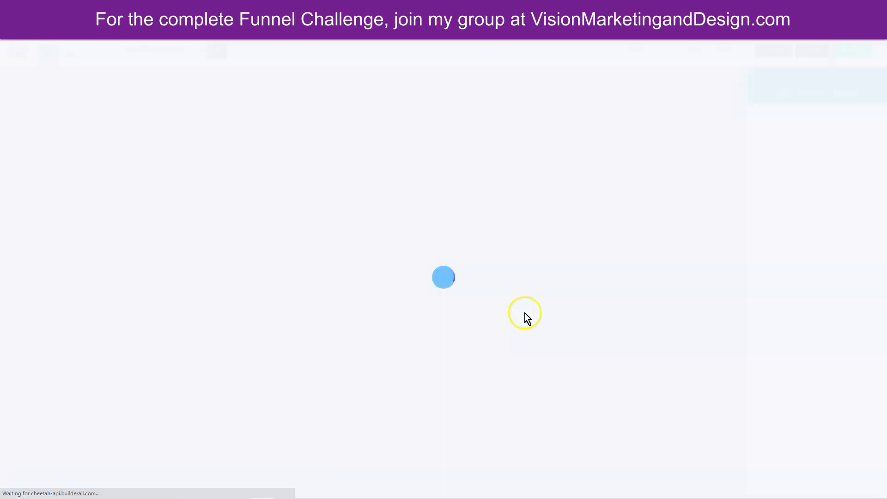
pyautogui.click(784, 94)
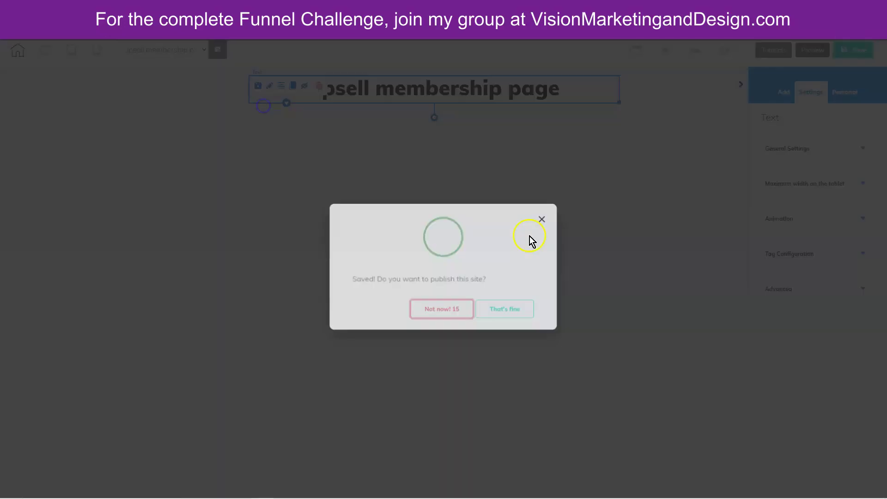
# - Agree to publish the site for the saved upsell and downsell membership pages and close the publishing confirmation
pyautogui.moveTo(593, 317); pyautogui.dragTo(508, 319)
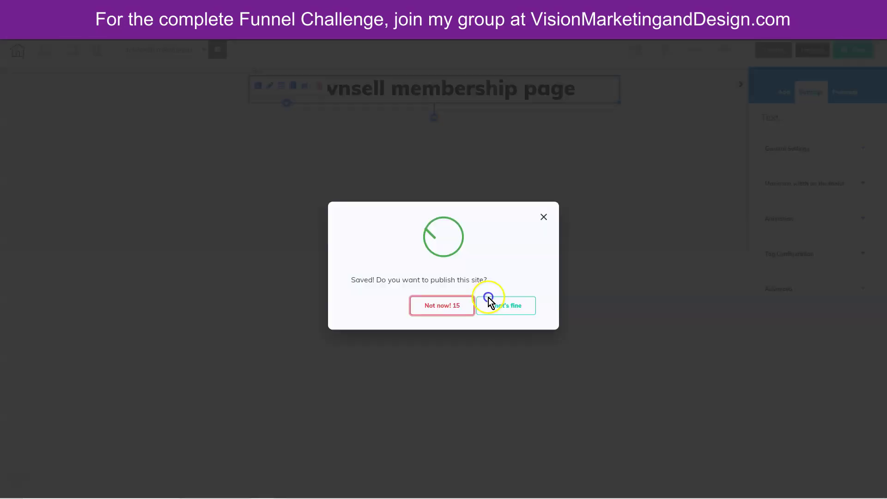
pyautogui.click(490, 299)
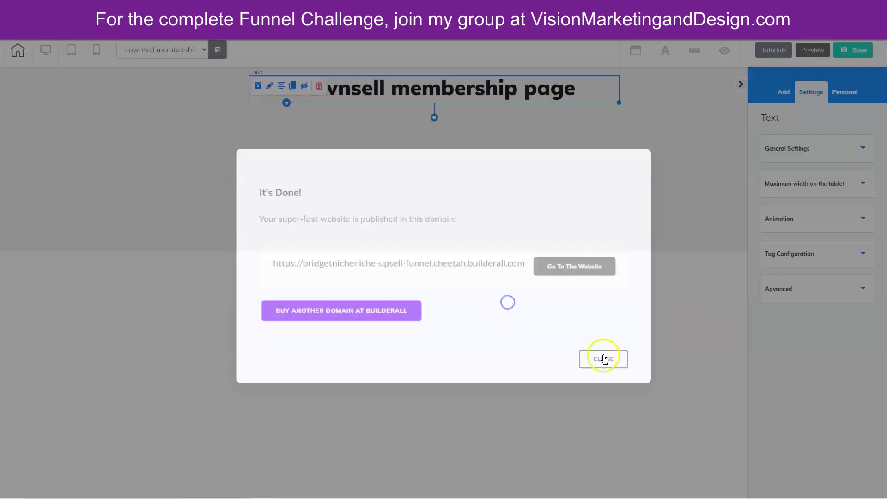
pyautogui.click(604, 358)
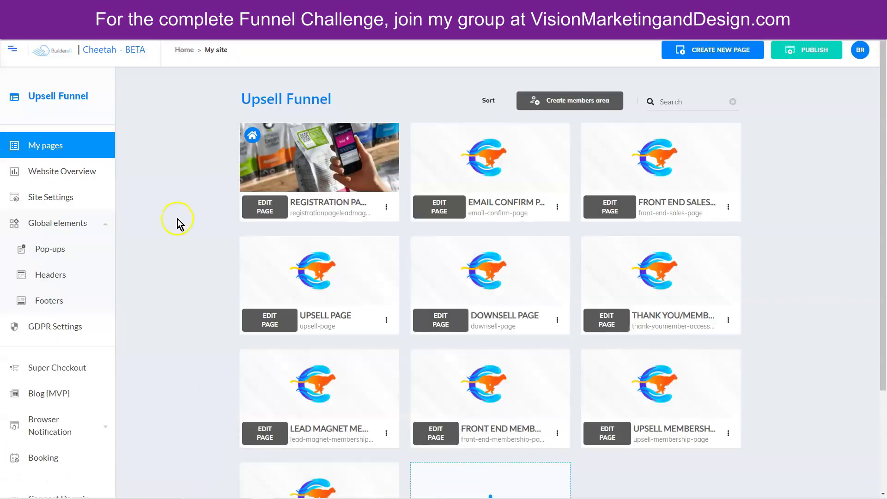